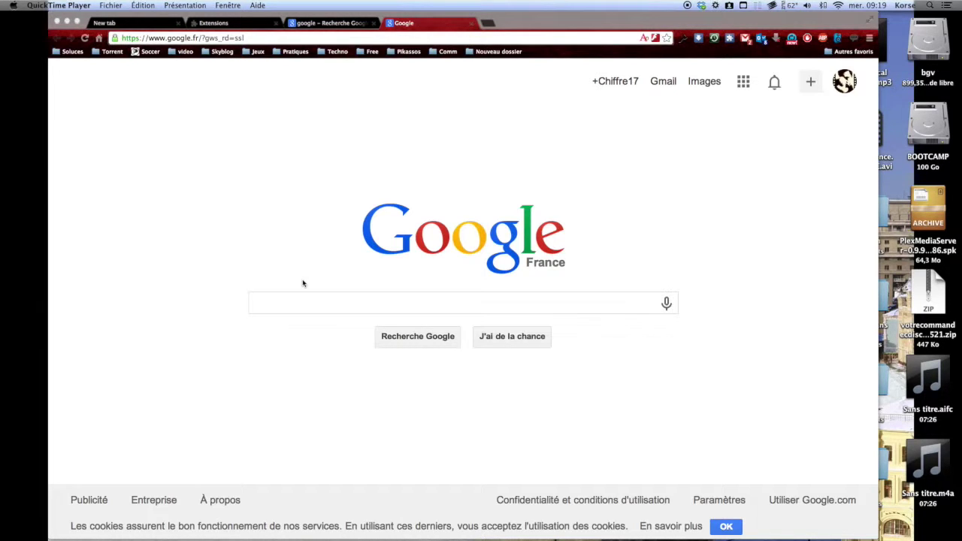
Close the Google search results tab and open a new tab with the Speed Dial page
{"action": "left_click", "coordinate": [373, 25]}
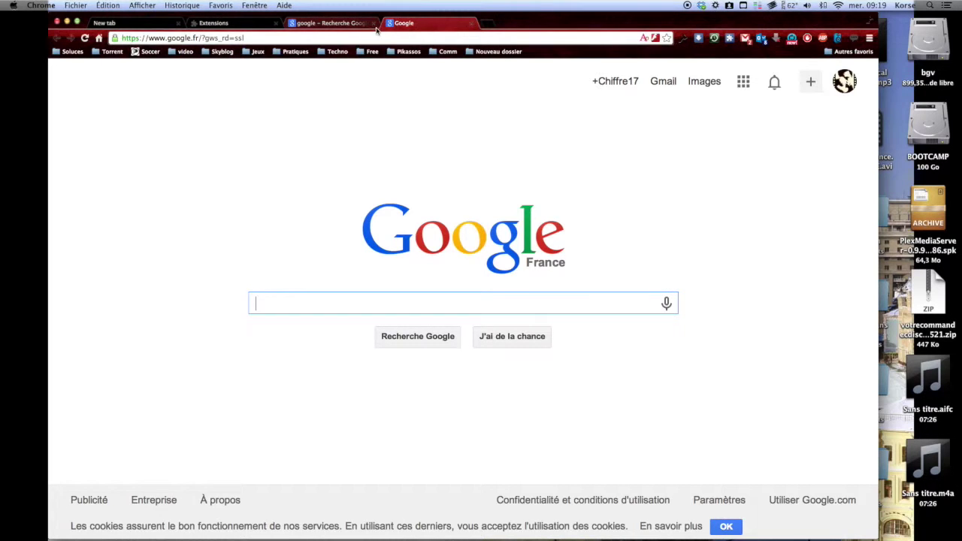
{"action": "left_click", "coordinate": [374, 25]}
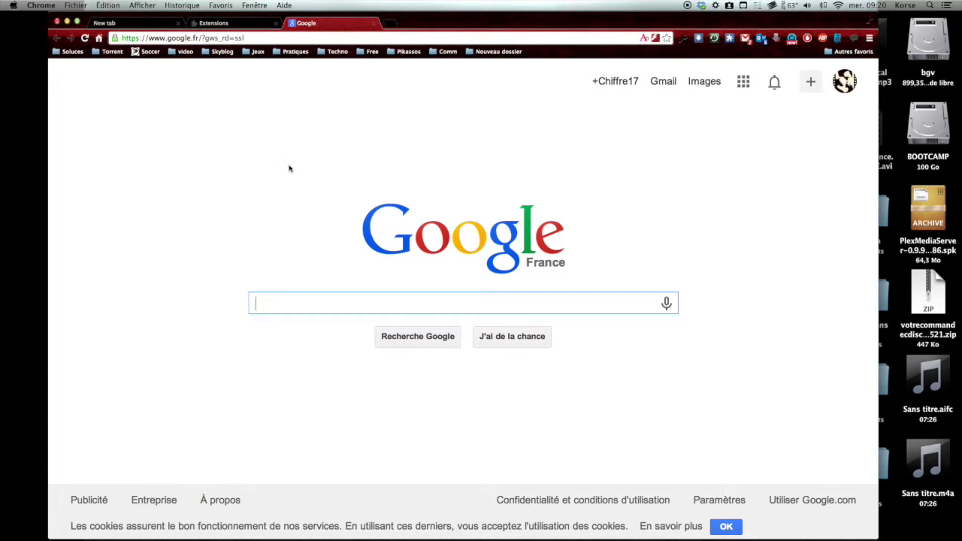
{"action": "key", "text": "super+t"}
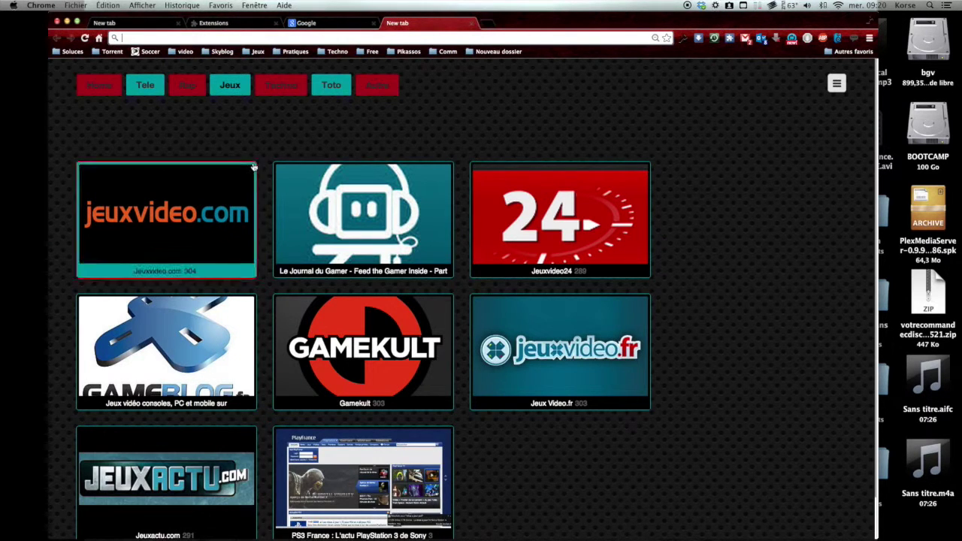
{"action": "scroll", "coordinate": [684, 219], "scroll_direction": "down", "scroll_amount": 1}
{"action": "scroll", "coordinate": [700, 226], "scroll_direction": "up", "scroll_amount": 1}
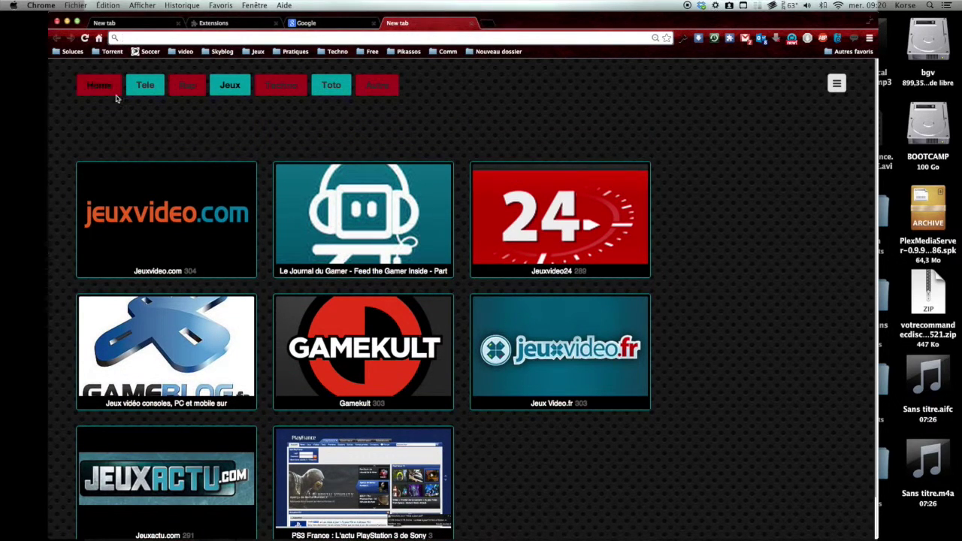
Return to the Google page and look through the Jeux, Soluces and Pratiques bookmark folders
{"action": "left_click", "coordinate": [325, 21]}
{"action": "left_click", "coordinate": [254, 54]}
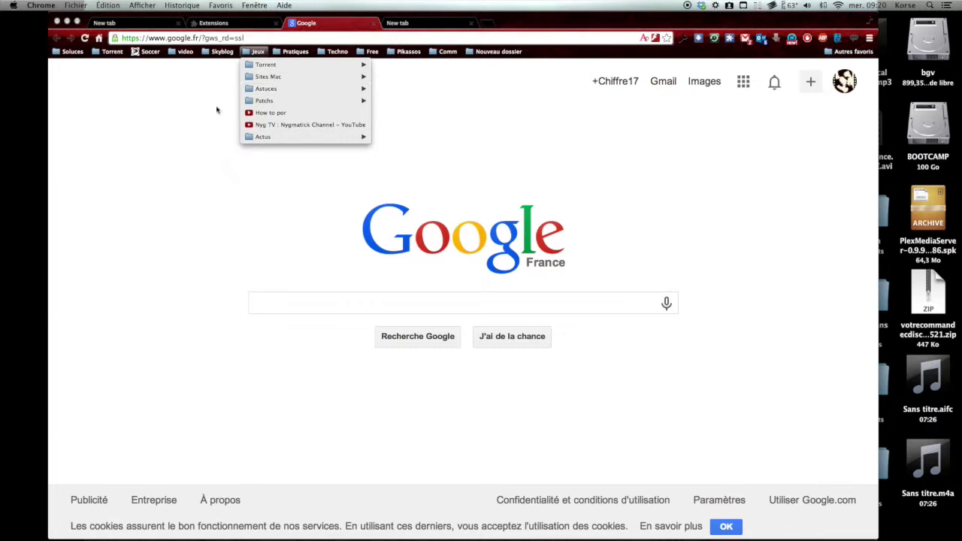
{"action": "mouse_move", "coordinate": [185, 51]}
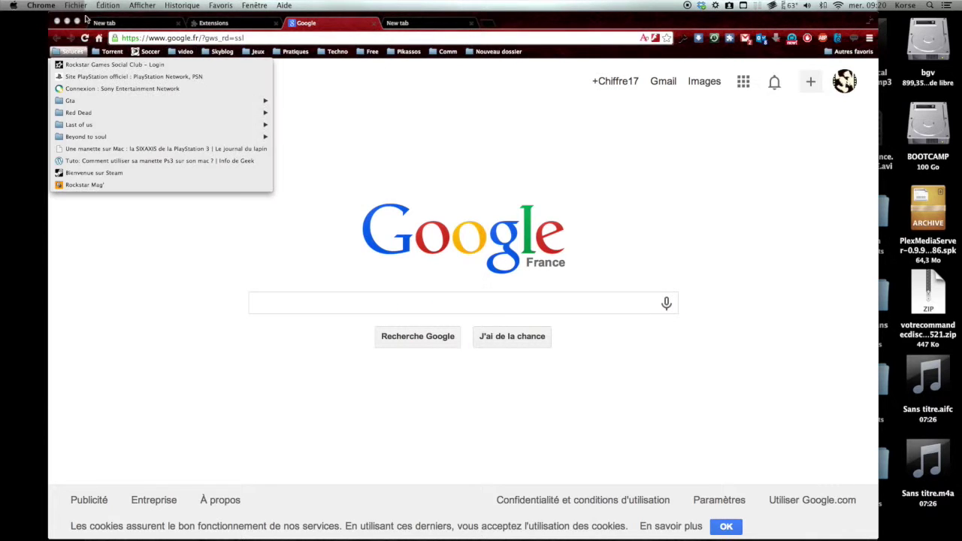
{"action": "mouse_move", "coordinate": [295, 51]}
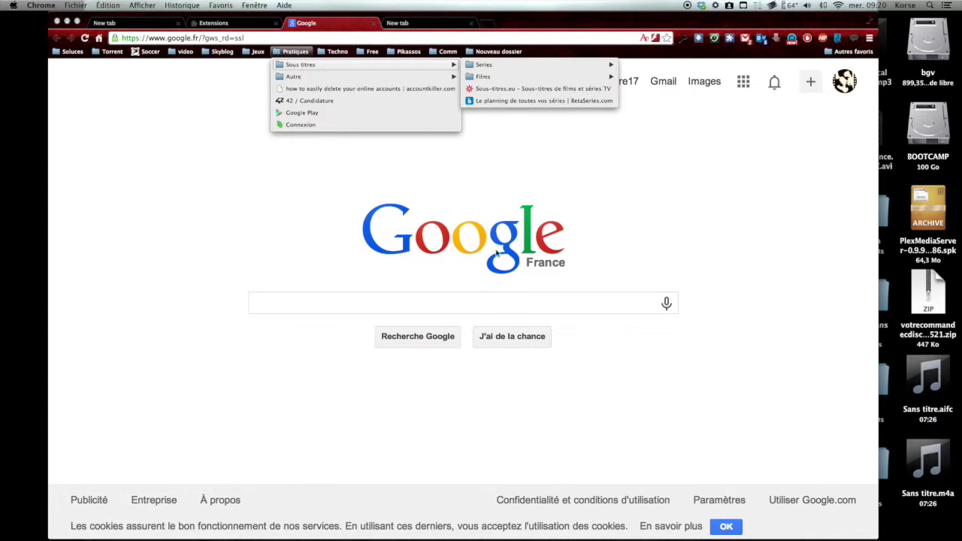
{"action": "left_click", "coordinate": [505, 155]}
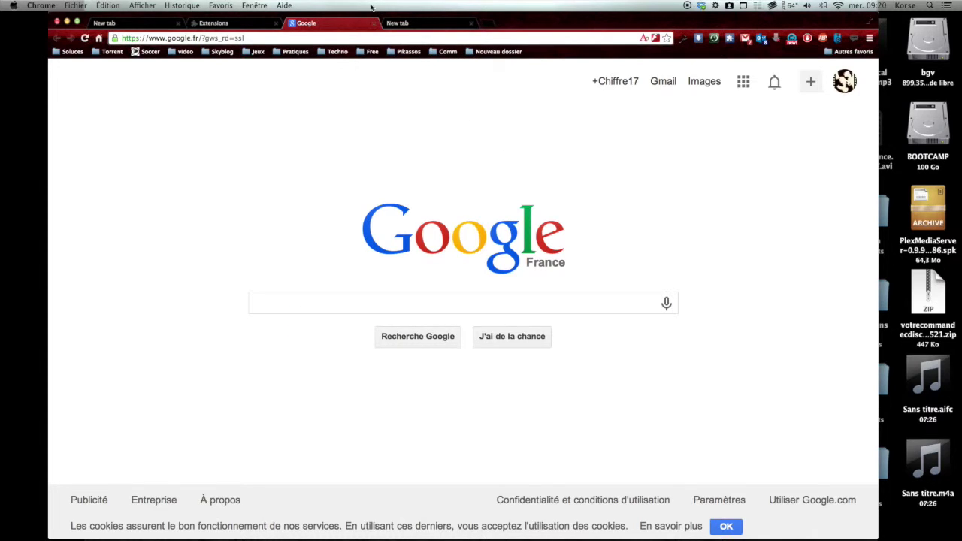
Go back to the Speed Dial tab and display the Toto group
{"action": "left_click", "coordinate": [407, 22]}
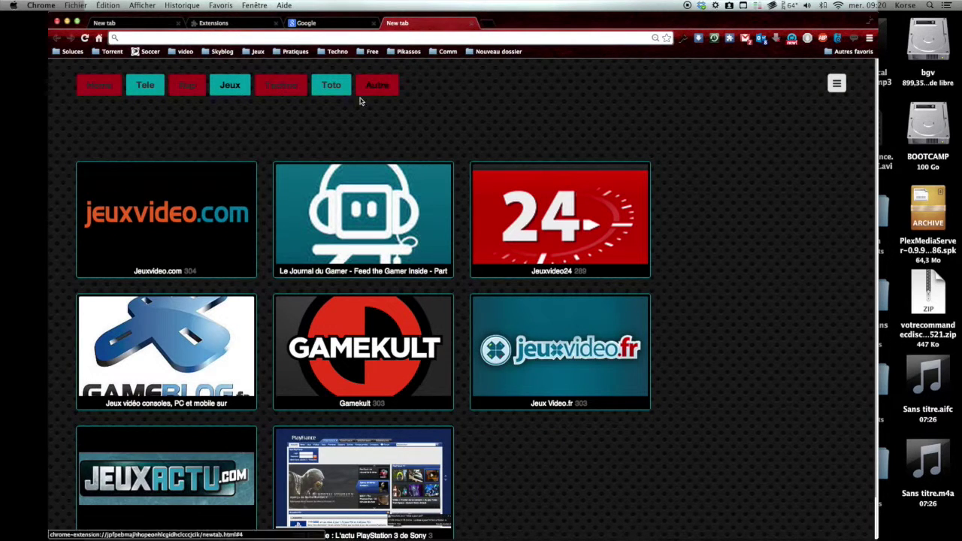
{"action": "scroll", "coordinate": [322, 144], "scroll_direction": "down", "scroll_amount": 1}
{"action": "scroll", "coordinate": [321, 145], "scroll_direction": "up", "scroll_amount": 1}
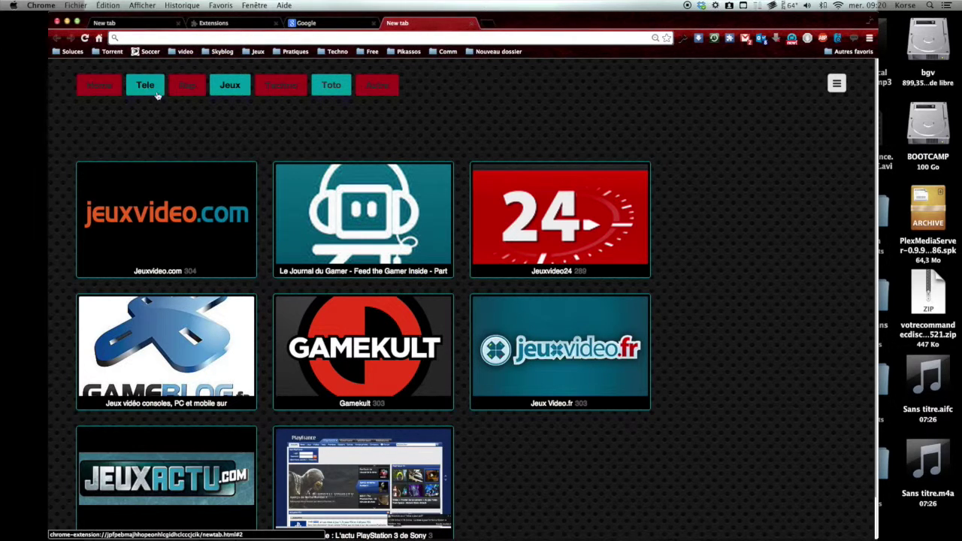
{"action": "left_click", "coordinate": [328, 91]}
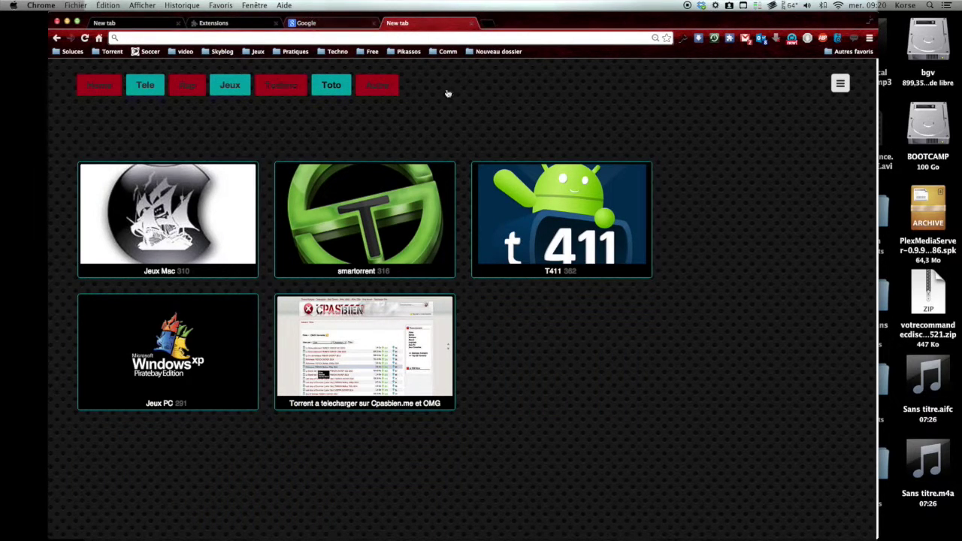
Search Google for "le monde" and open the Le Monde.fr home page from the results
{"action": "left_click", "coordinate": [346, 24]}
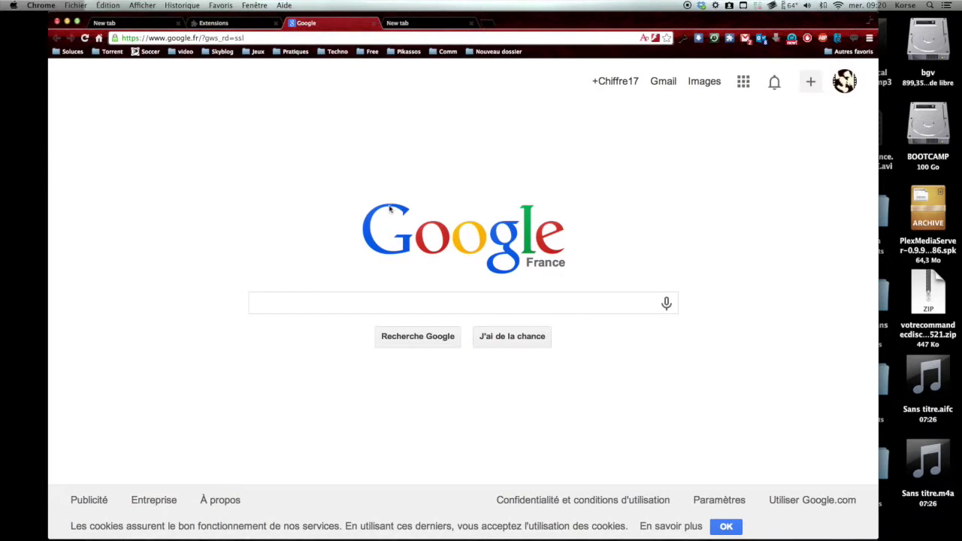
{"action": "left_click", "coordinate": [368, 308]}
{"action": "type", "text": "l"}
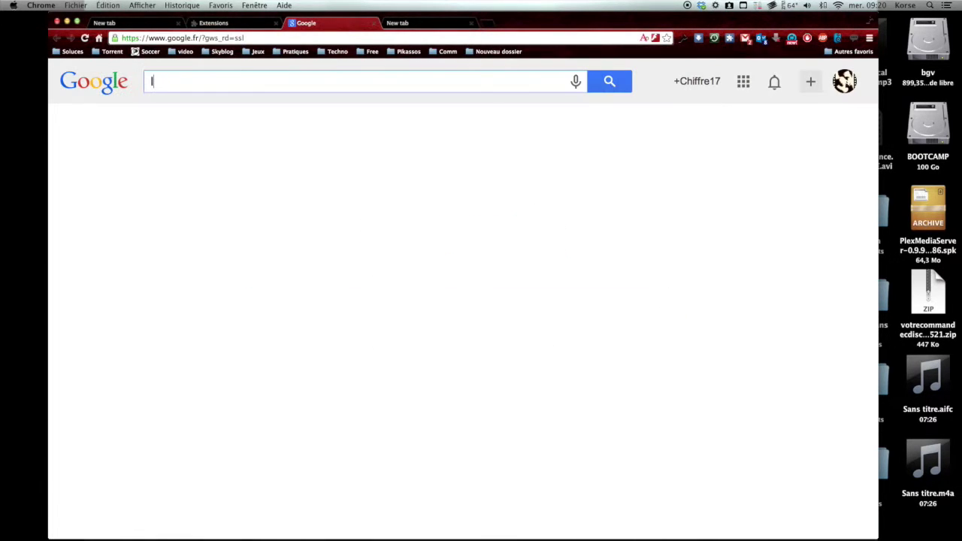
{"action": "type", "text": "e monde"}
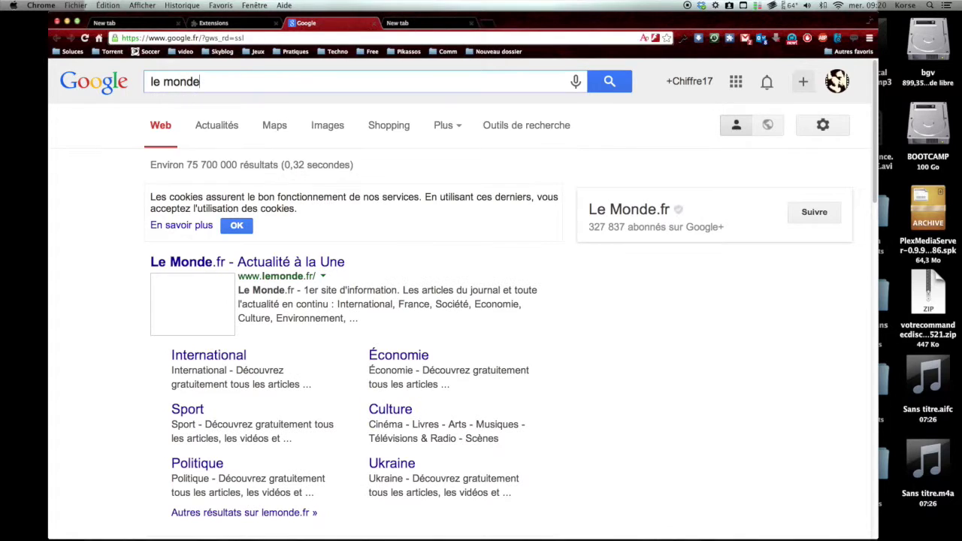
{"action": "left_click", "coordinate": [319, 264]}
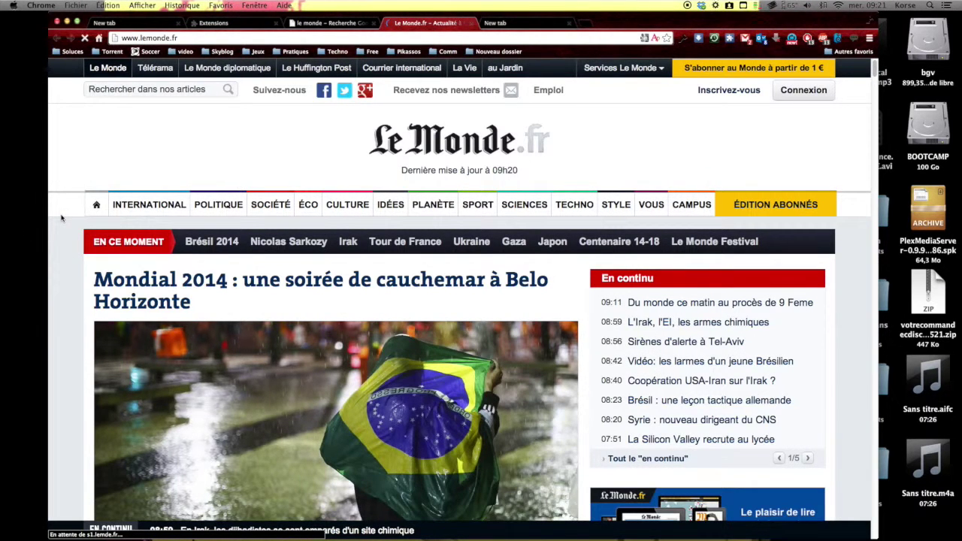
{"action": "right_click", "coordinate": [62, 218]}
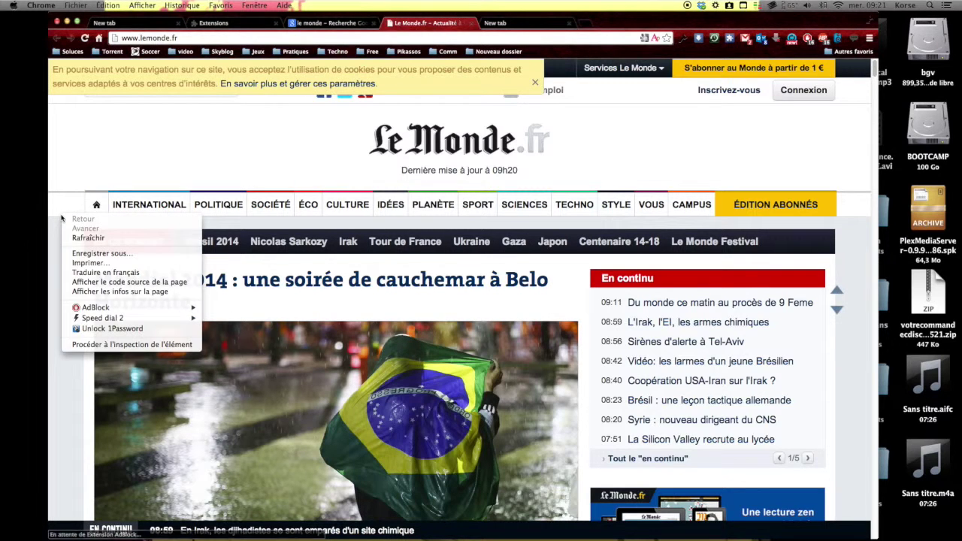
{"action": "mouse_move", "coordinate": [97, 320]}
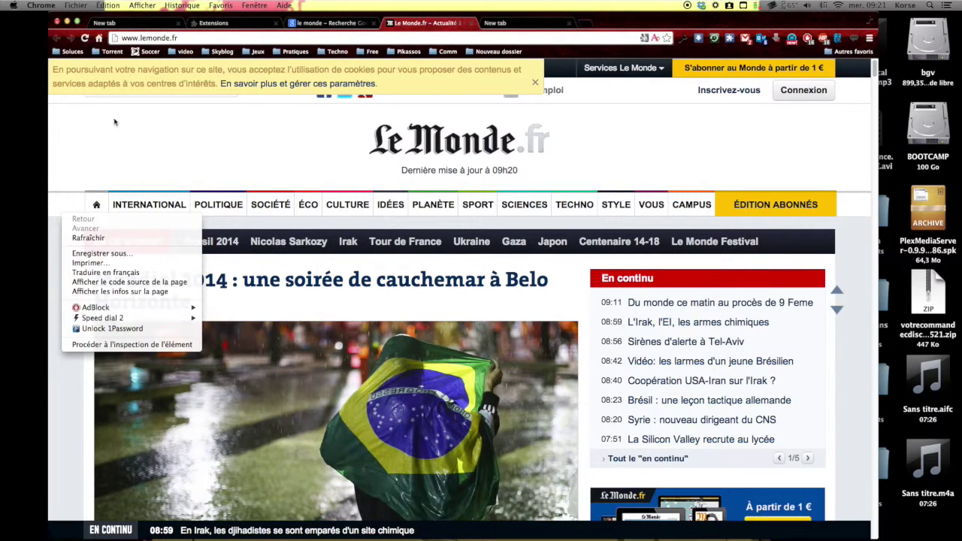
{"action": "right_click", "coordinate": [295, 162]}
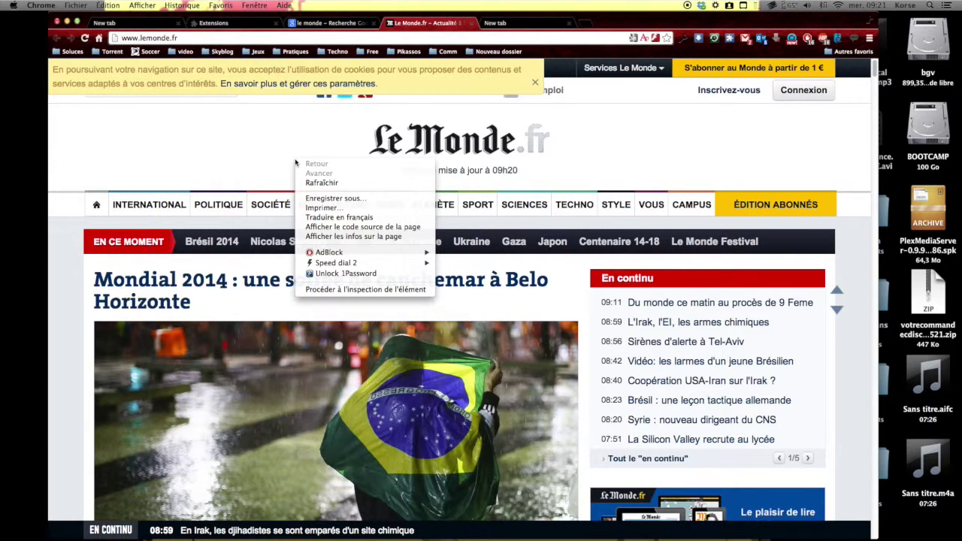
{"action": "key", "text": "Escape"}
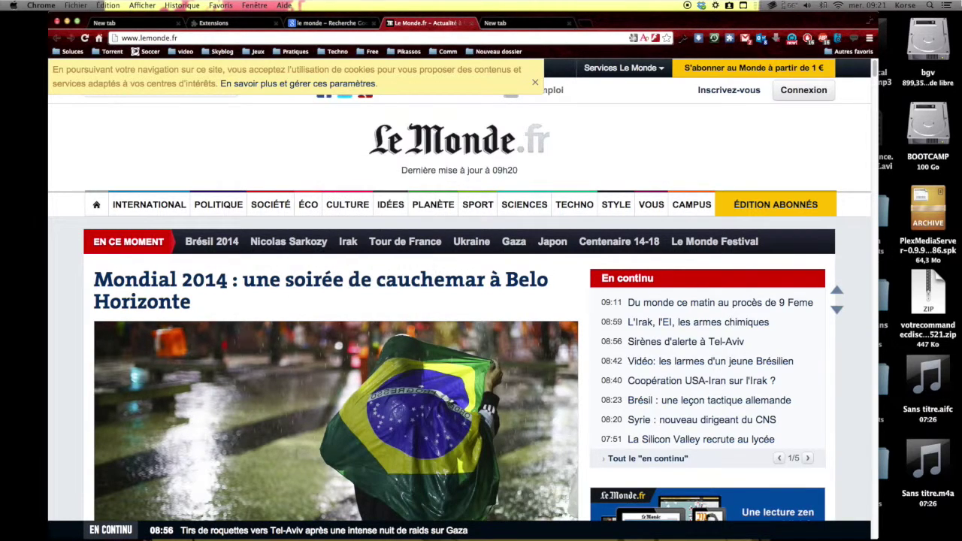
{"action": "left_click", "coordinate": [770, 8]}
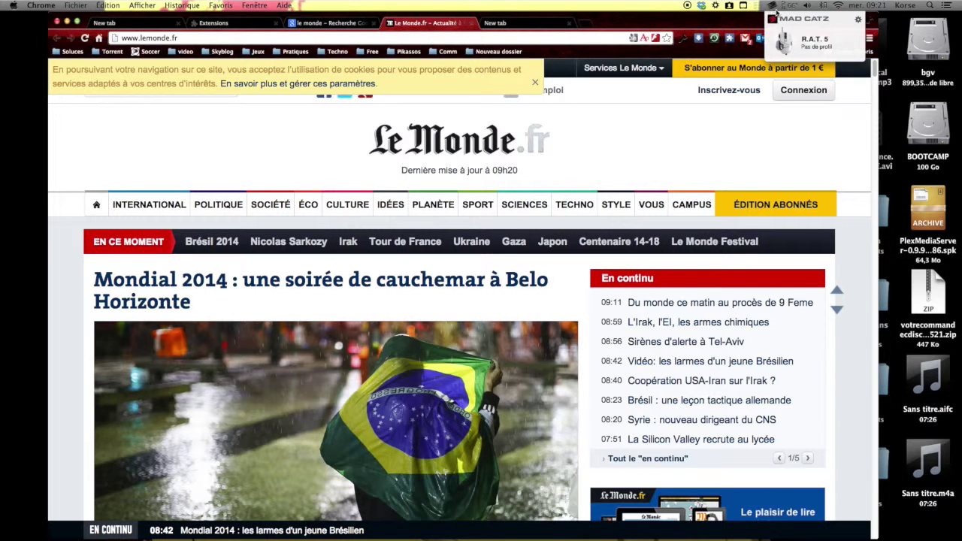
{"action": "left_click", "coordinate": [786, 42]}
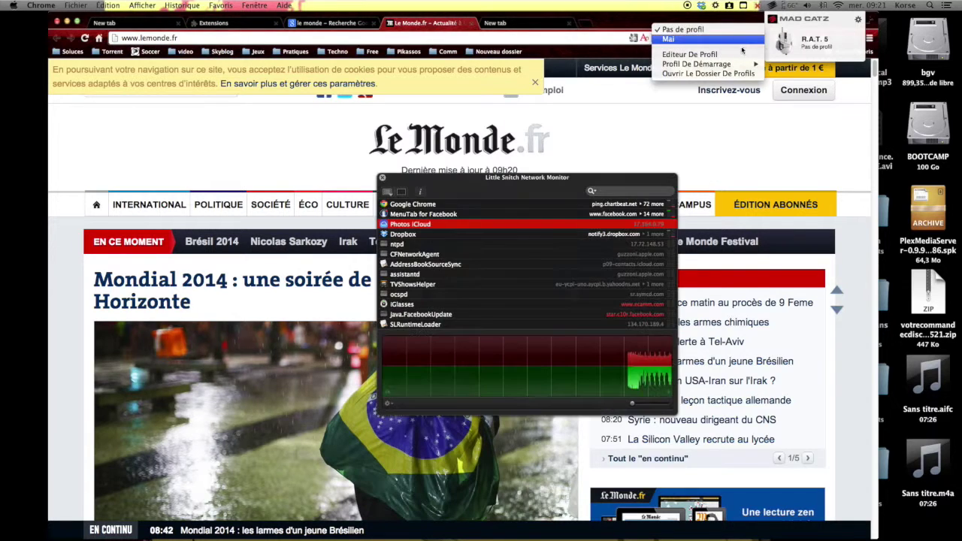
{"action": "left_click", "coordinate": [638, 90]}
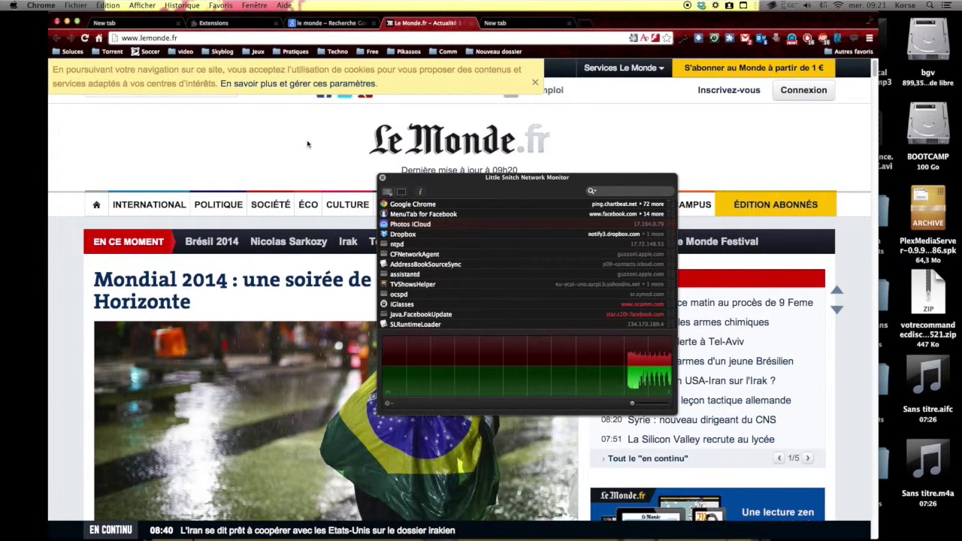
{"action": "left_click", "coordinate": [382, 178]}
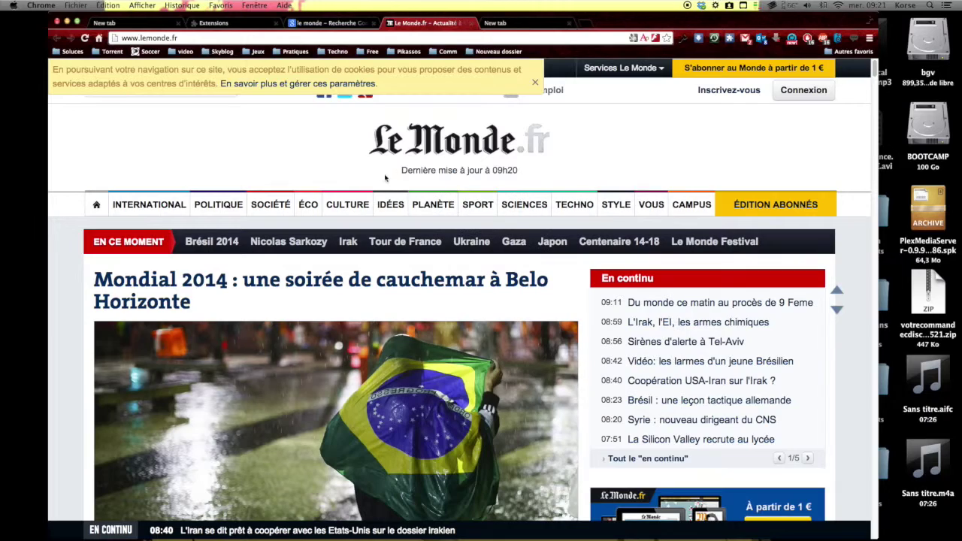
Add the Le Monde.fr page to the Toto group of Speed Dial 2
{"action": "right_click", "coordinate": [308, 150]}
{"action": "mouse_move", "coordinate": [347, 258]}
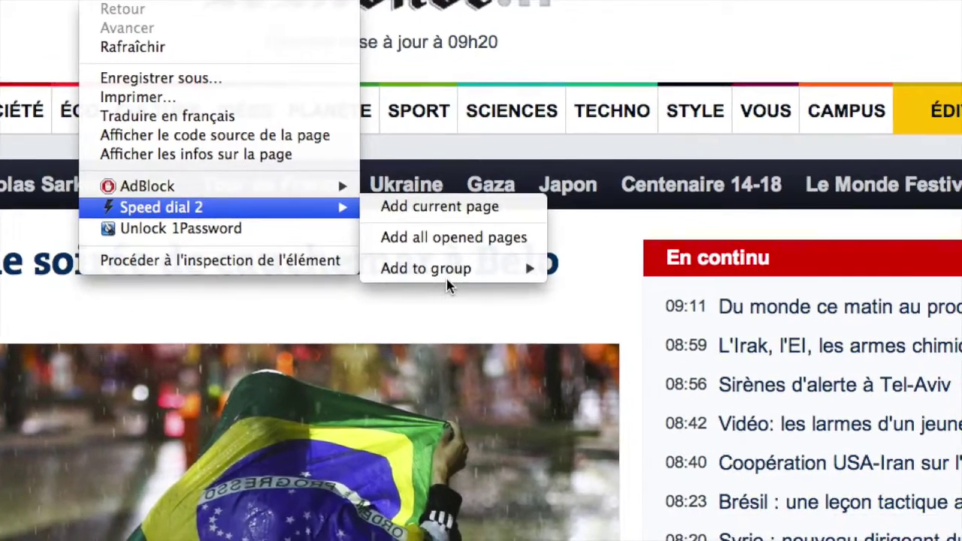
{"action": "mouse_move", "coordinate": [556, 314]}
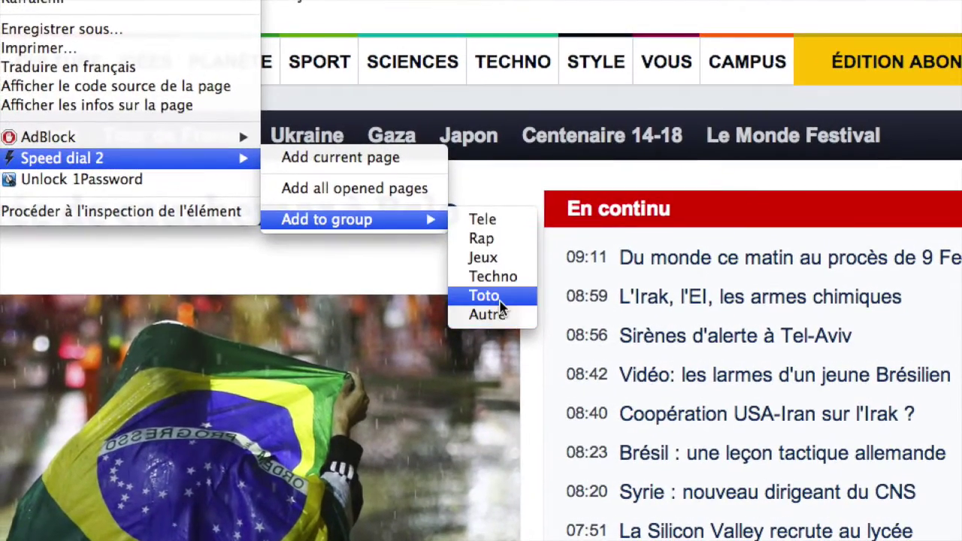
{"action": "left_click", "coordinate": [473, 290]}
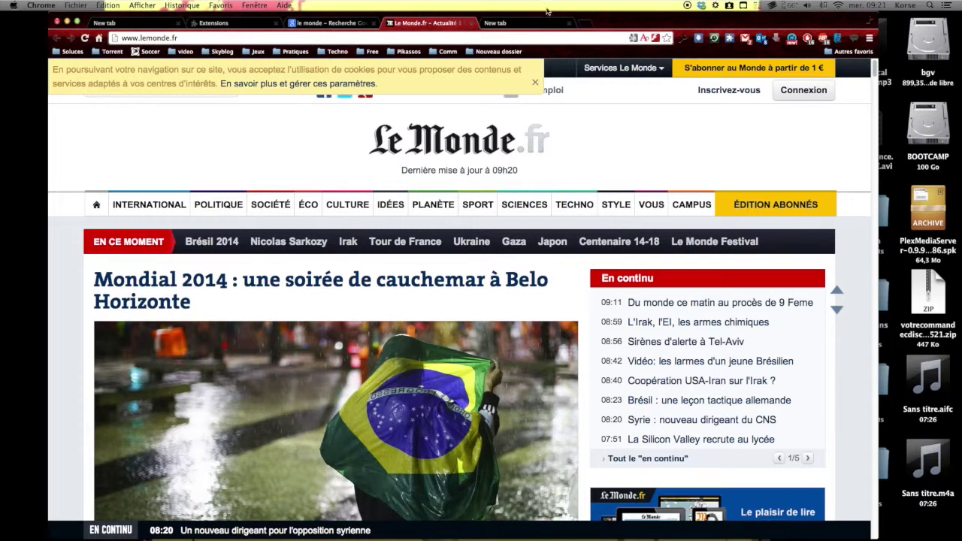
Change the Le Monde dial's thumbnail in the Toto group to the Dailymotion image from the most popular websites and save it
{"action": "key", "text": "ctrl+Tab"}
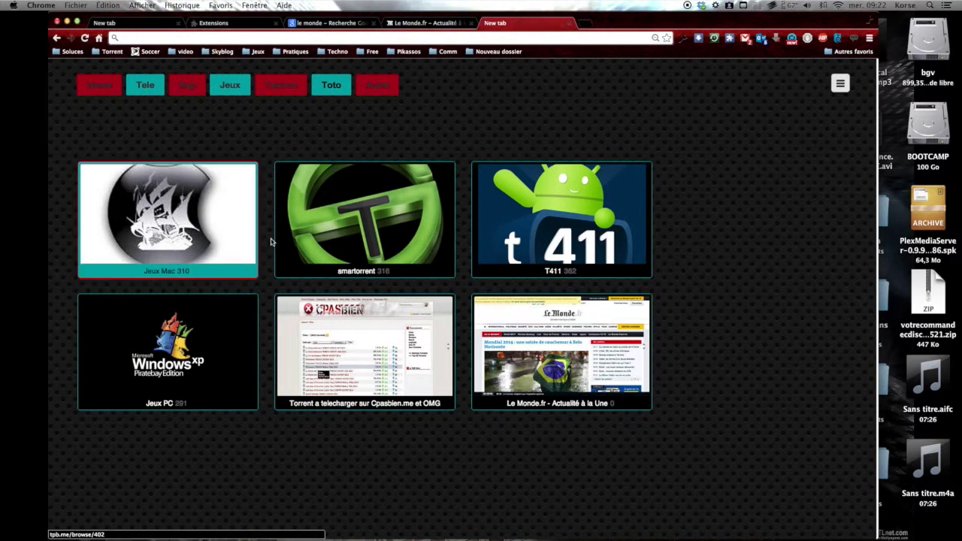
{"action": "right_click", "coordinate": [596, 355]}
{"action": "left_click", "coordinate": [612, 385]}
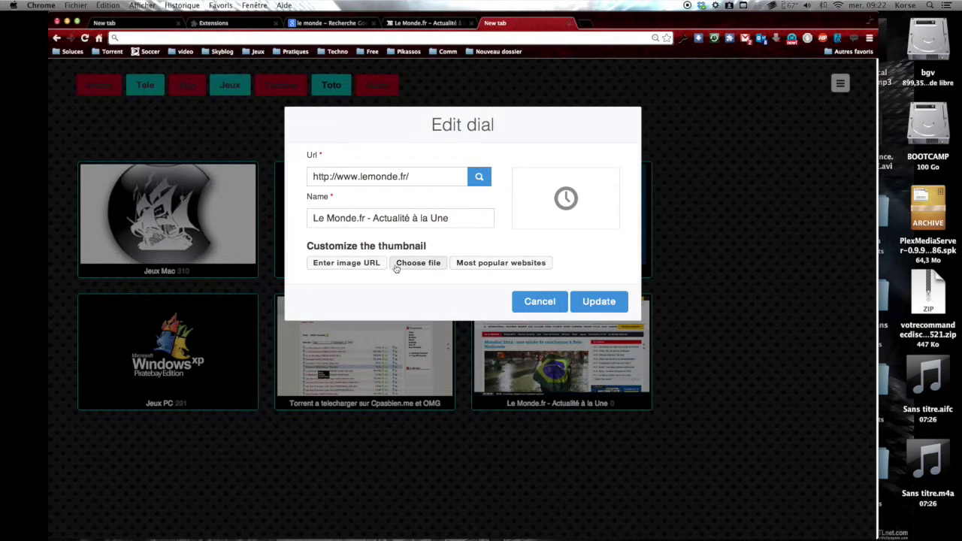
{"action": "left_click", "coordinate": [463, 267]}
{"action": "scroll", "coordinate": [434, 314], "scroll_direction": "down", "scroll_amount": 10}
{"action": "scroll", "coordinate": [434, 314], "scroll_direction": "down", "scroll_amount": 5}
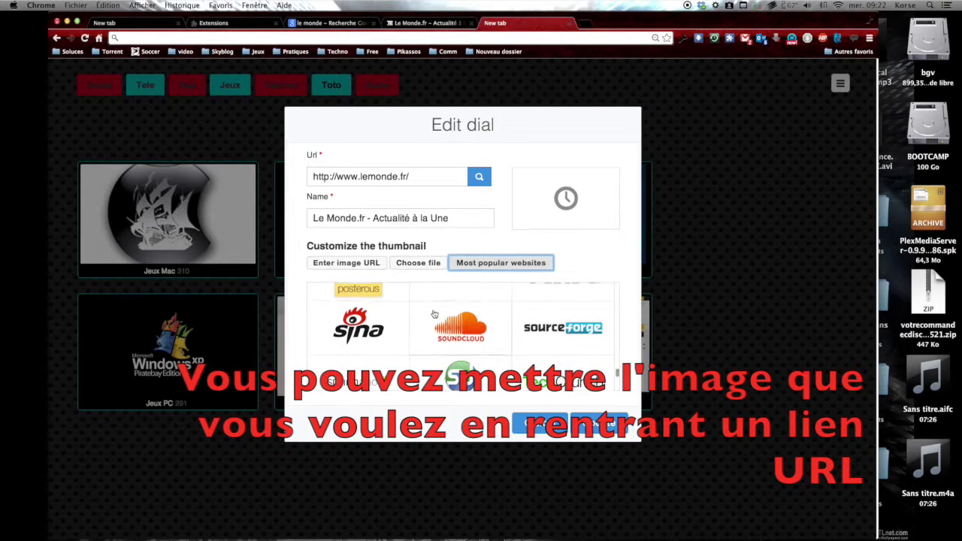
{"action": "scroll", "coordinate": [452, 323], "scroll_direction": "up", "scroll_amount": 10}
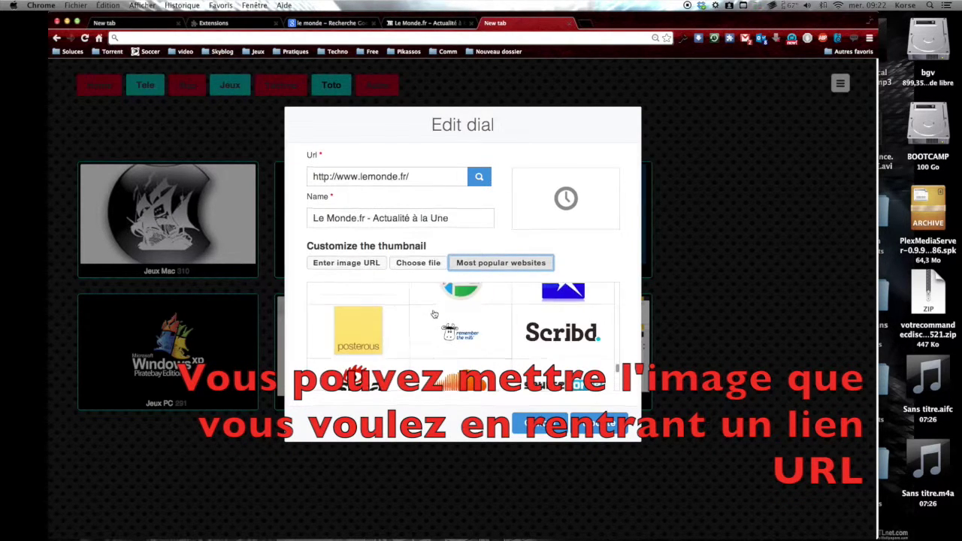
{"action": "left_click", "coordinate": [526, 362]}
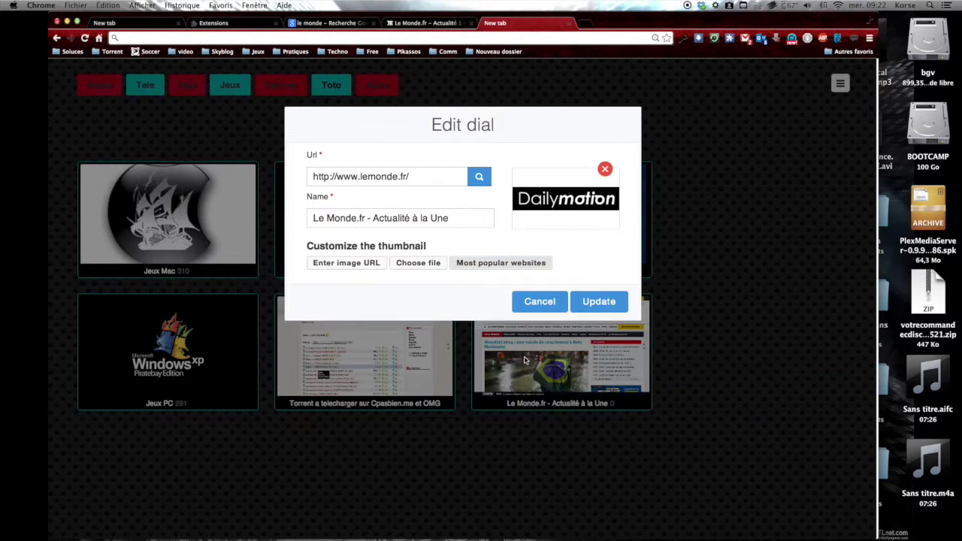
{"action": "left_click", "coordinate": [600, 305]}
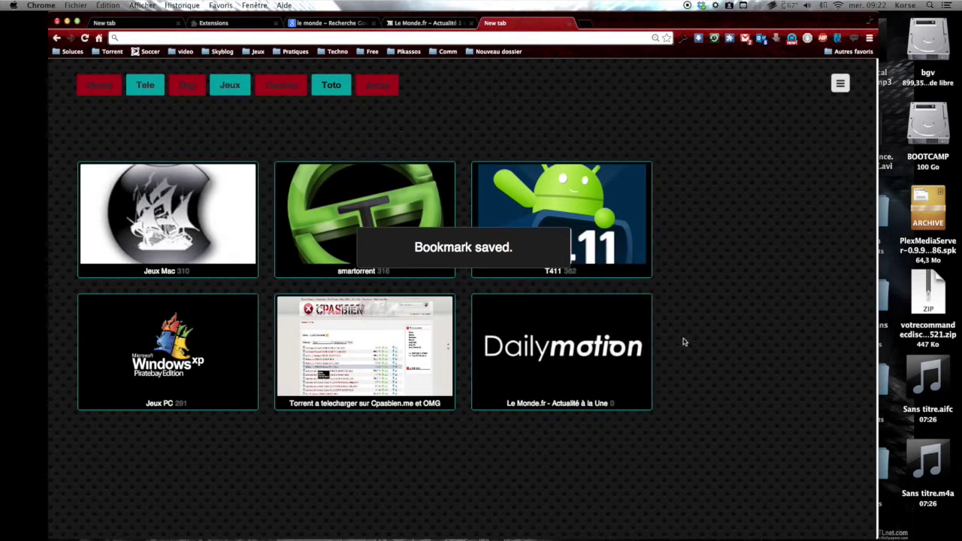
Test the Le Monde dial by opening and closing its page, and display the Jeux group
{"action": "left_click", "coordinate": [595, 355]}
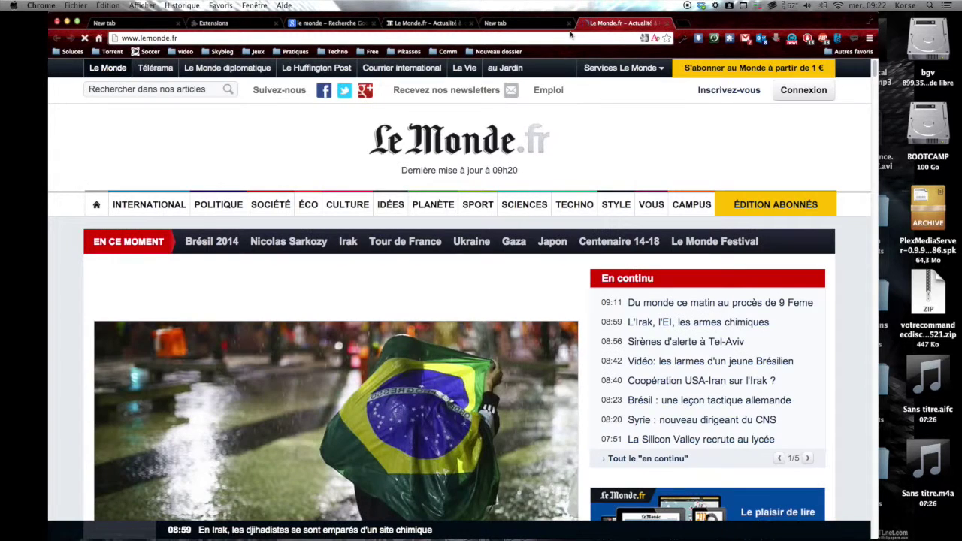
{"action": "key", "text": "super+w"}
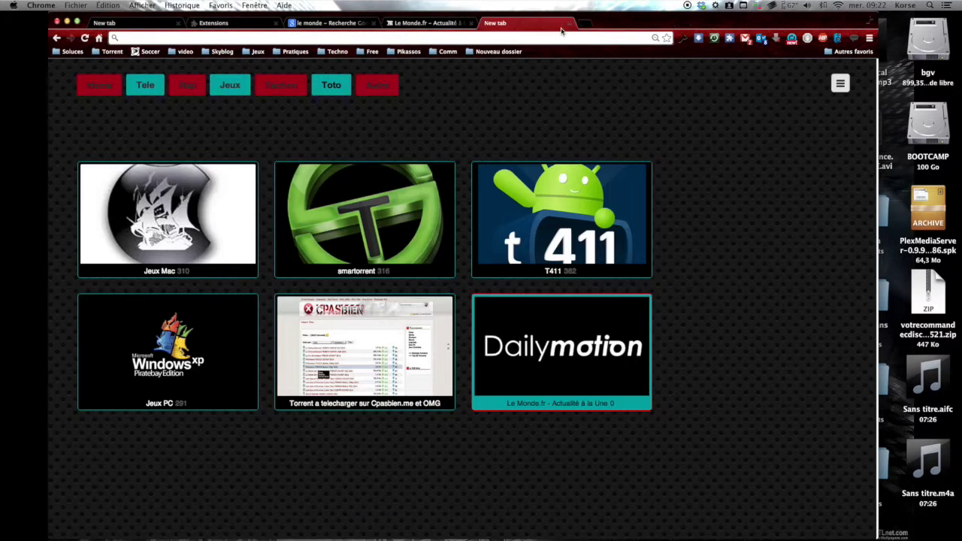
{"action": "left_click", "coordinate": [247, 90]}
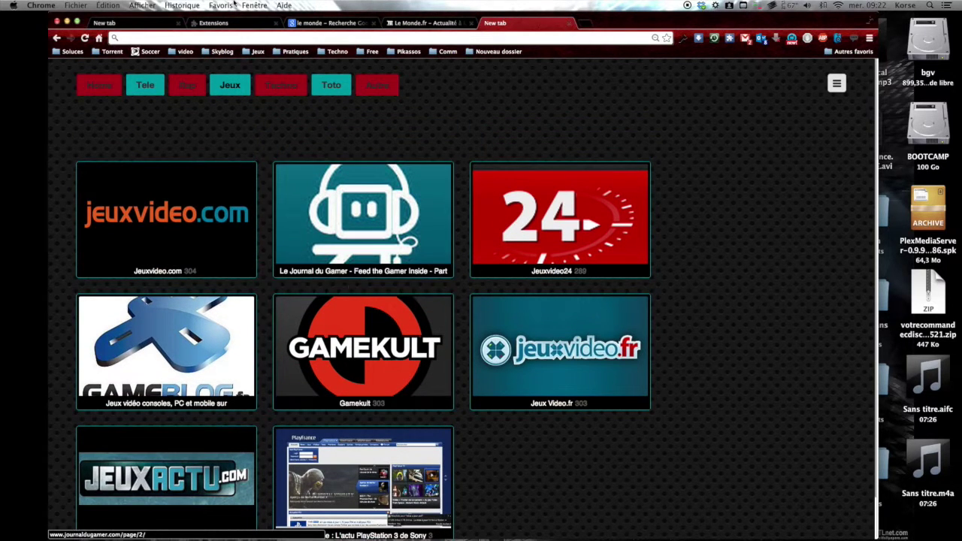
Open all links of the Jeux group at once and flip through the newly opened pages
{"action": "right_click", "coordinate": [231, 88]}
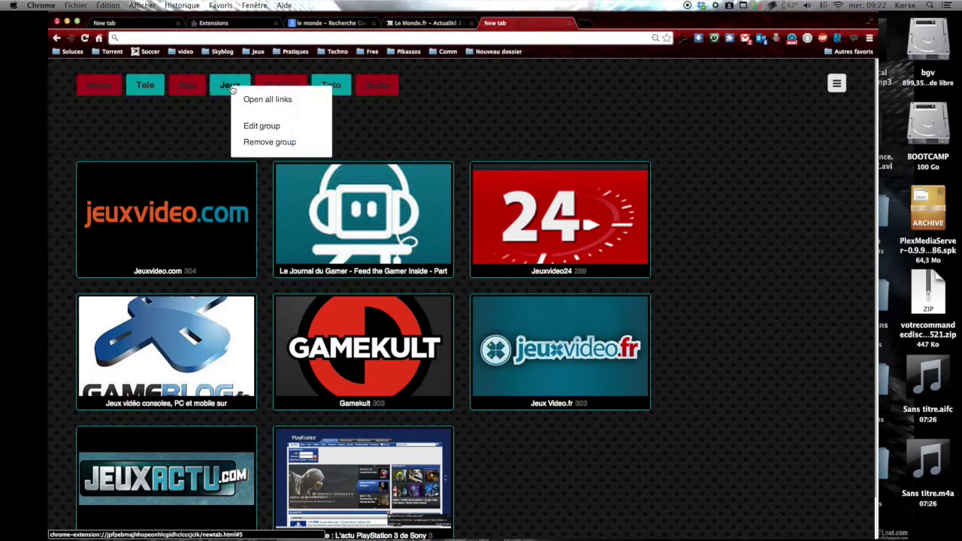
{"action": "left_click", "coordinate": [248, 100]}
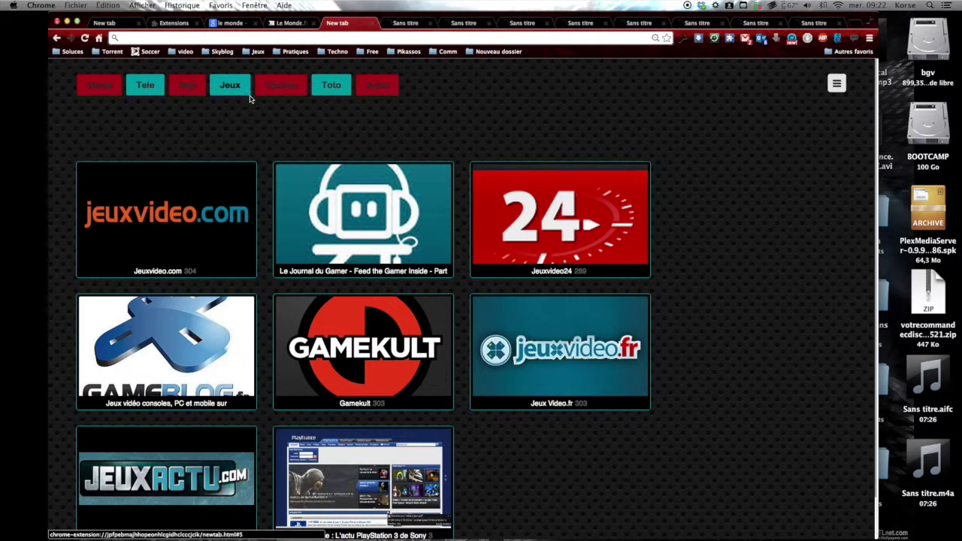
{"action": "left_click", "coordinate": [427, 24]}
{"action": "left_click", "coordinate": [466, 23]}
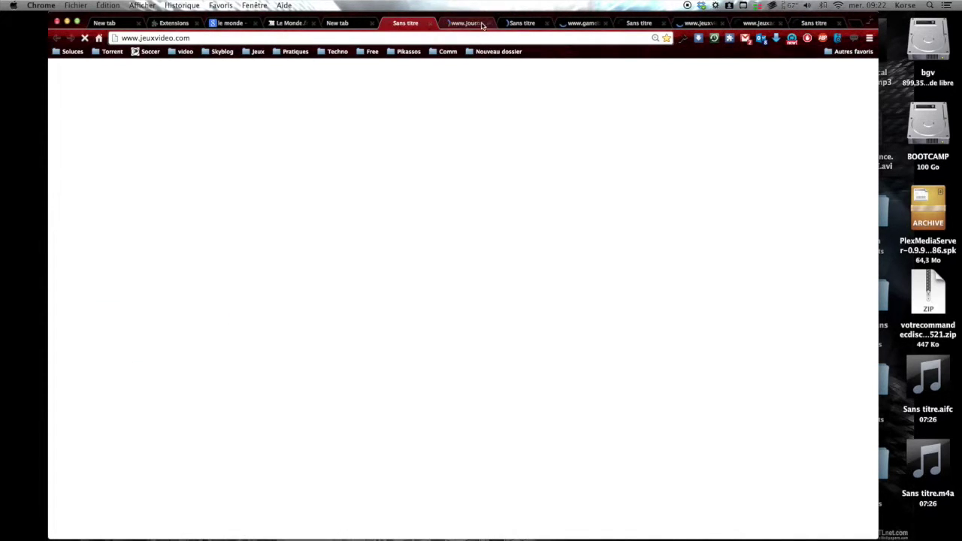
{"action": "left_click", "coordinate": [524, 24]}
{"action": "left_click", "coordinate": [583, 23]}
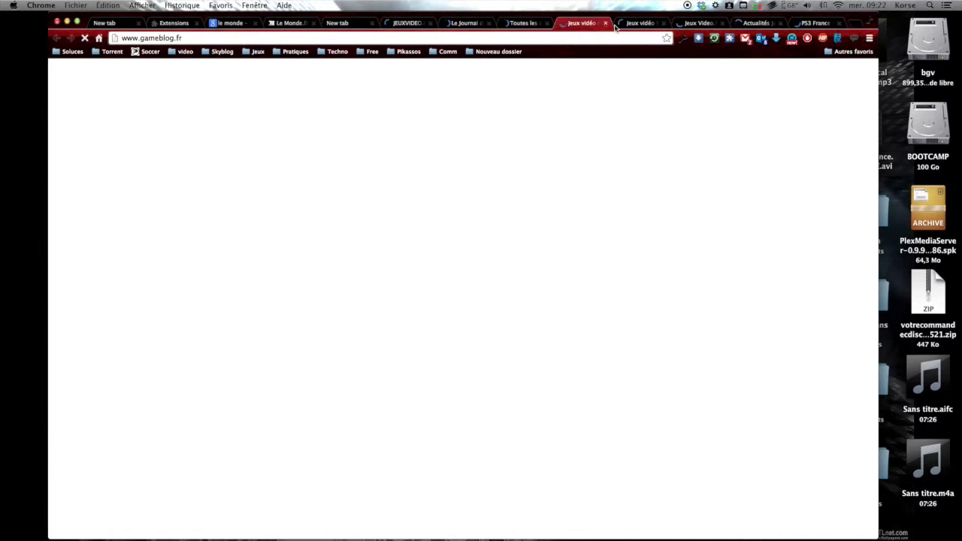
Look through the jeuxvideo.com home page down to its footer and return to its beginning
{"action": "left_click", "coordinate": [406, 24]}
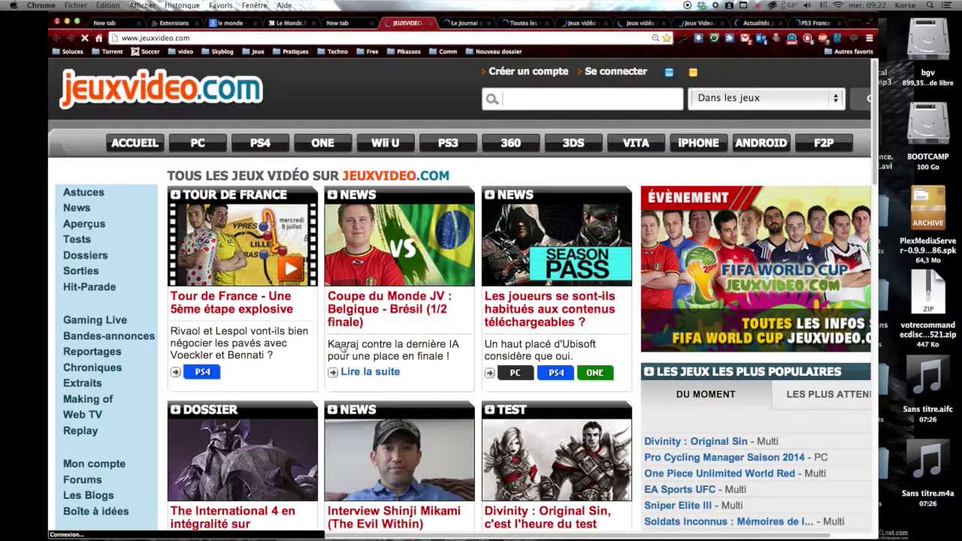
{"action": "scroll", "coordinate": [343, 347], "scroll_direction": "down", "scroll_amount": 10}
{"action": "scroll", "coordinate": [342, 347], "scroll_direction": "down", "scroll_amount": 3}
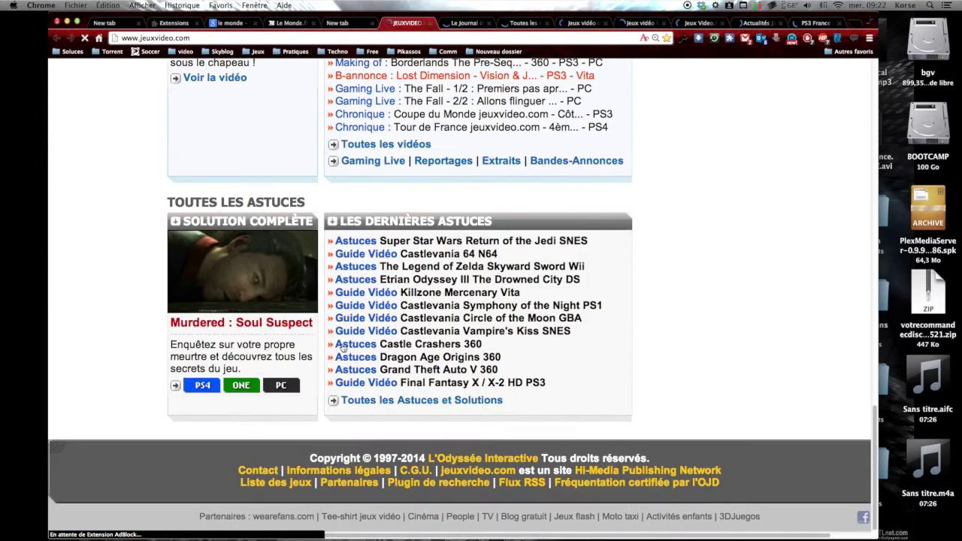
{"action": "scroll", "coordinate": [342, 348], "scroll_direction": "up", "scroll_amount": 10}
Close all the game site pages opened from the Jeux group and return to the speed dial
{"action": "key", "text": "super+w"}
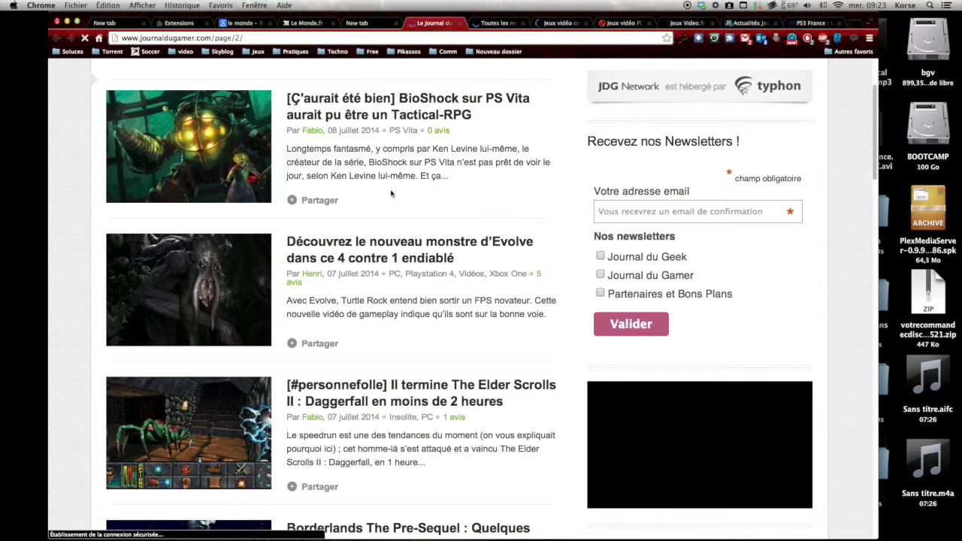
{"action": "left_click", "coordinate": [75, 5]}
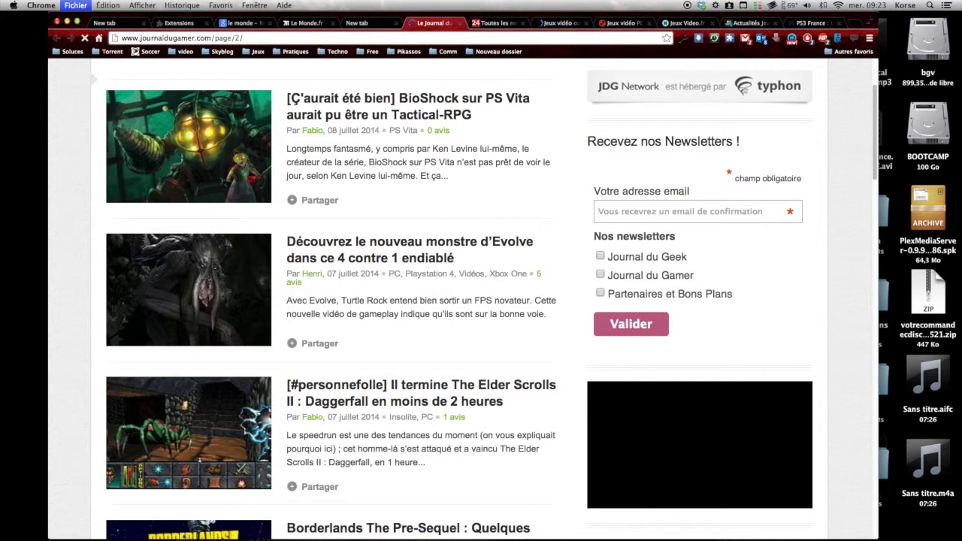
{"action": "key", "text": "super+w"}
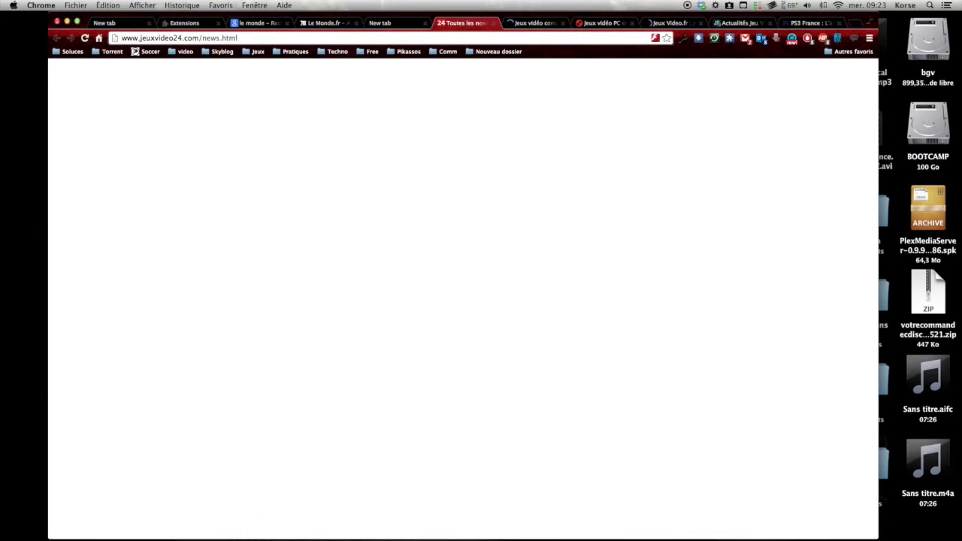
{"action": "key", "text": "super+w"}
{"action": "key", "text": "super+w"}
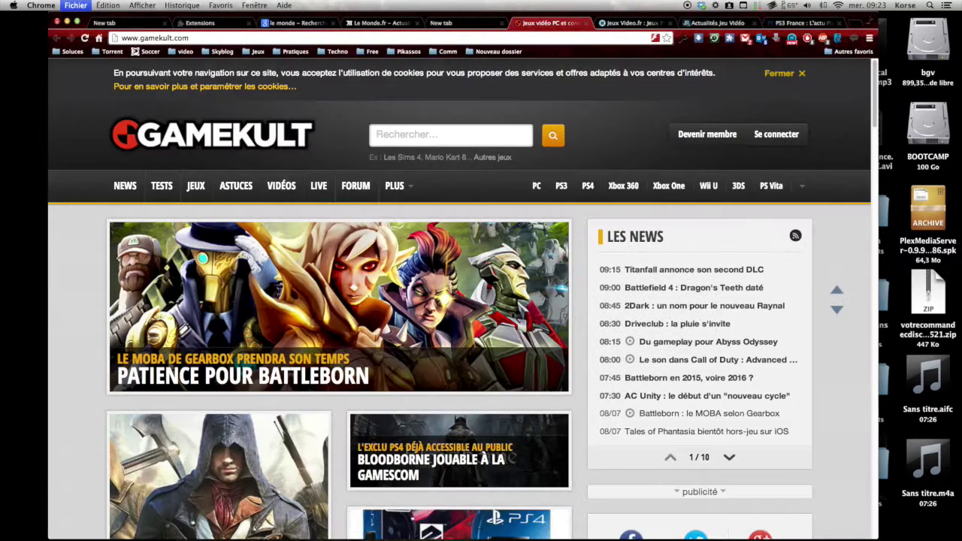
{"action": "key", "text": "super+w"}
{"action": "key", "text": "super+w"}
{"action": "key", "text": "super+w"}
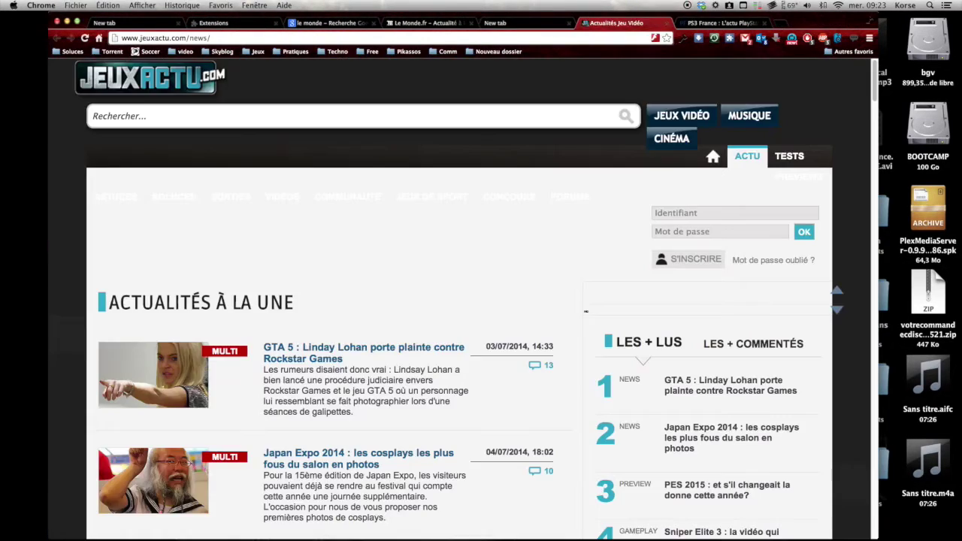
{"action": "key", "text": "super+w"}
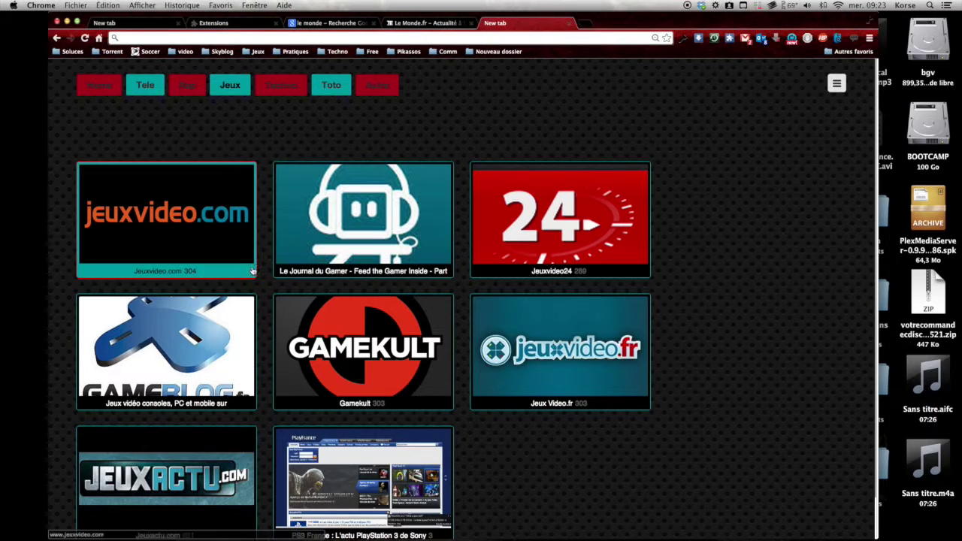
Display the Tele and Jeux groups, and check the Speed Dial 2 entry on the Extensions page
{"action": "left_click", "coordinate": [183, 86]}
{"action": "left_click", "coordinate": [150, 87]}
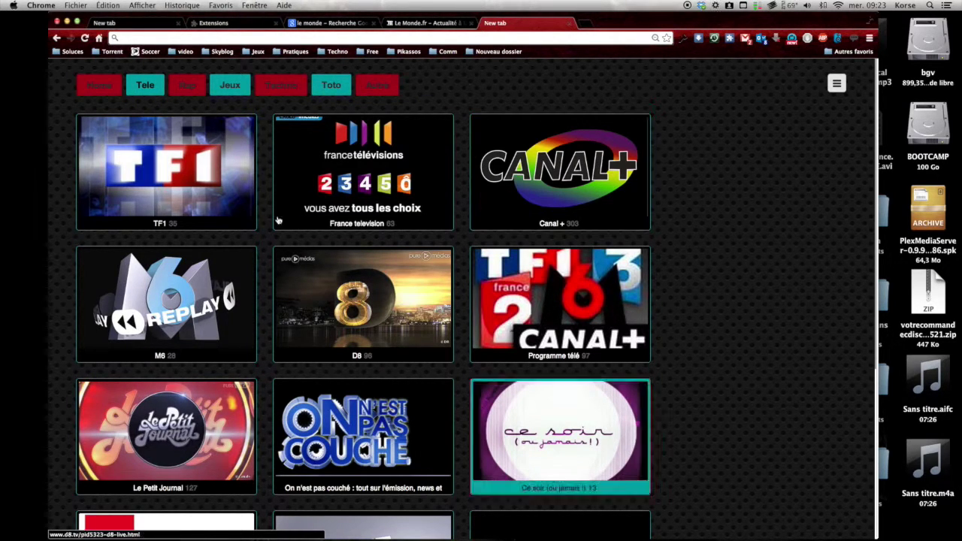
{"action": "left_click", "coordinate": [244, 89]}
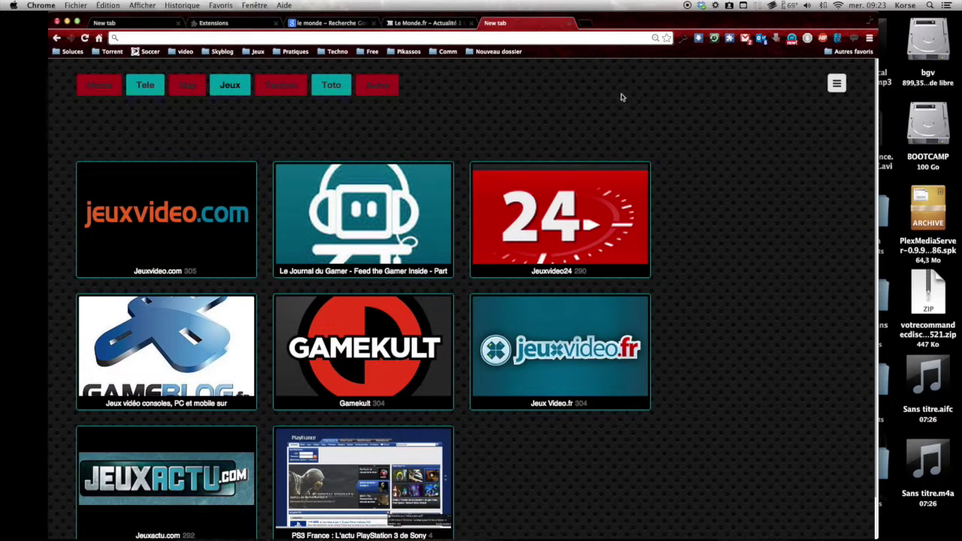
{"action": "left_click", "coordinate": [203, 23]}
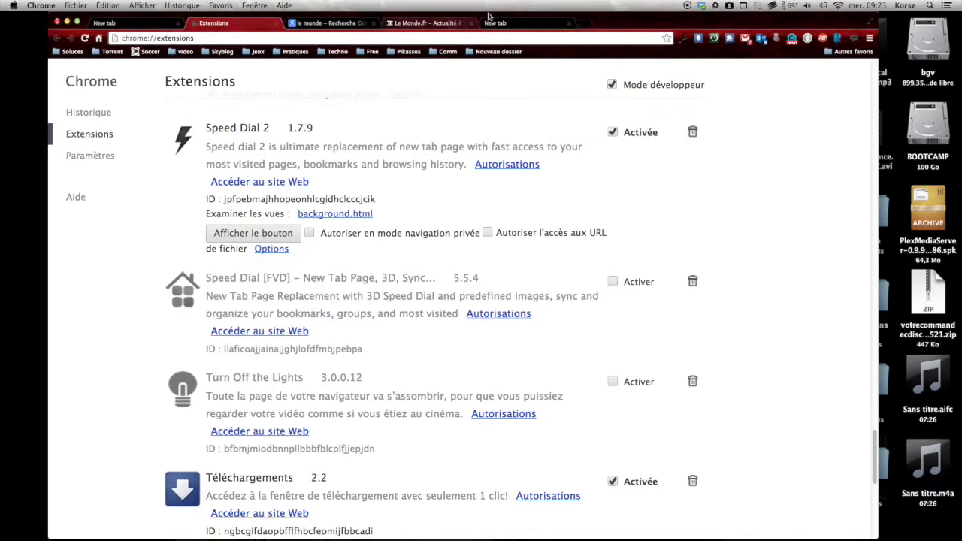
{"action": "left_click", "coordinate": [518, 23]}
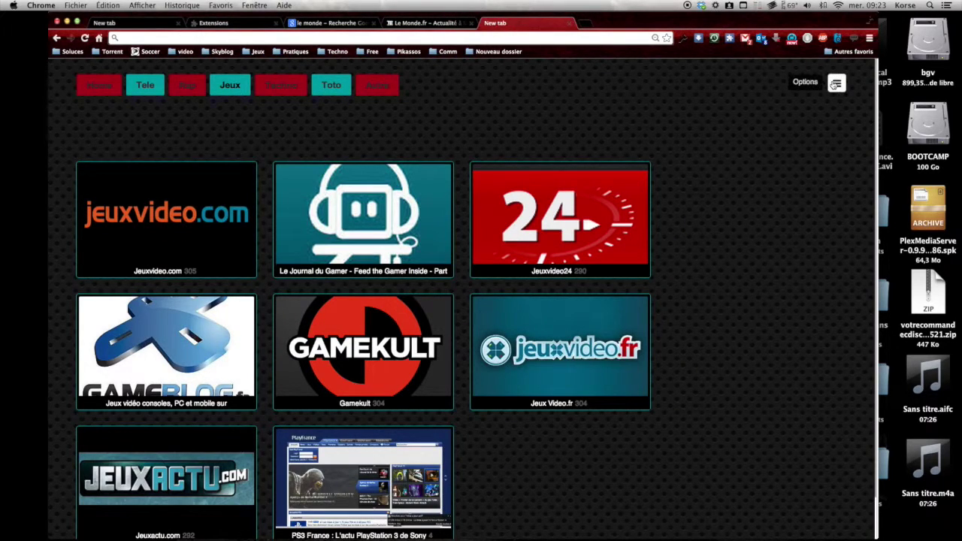
Open the full Speed Dial 2 options and review the Themes, Customize dial style, Sidebar and Apps settings
{"action": "left_click", "coordinate": [837, 83]}
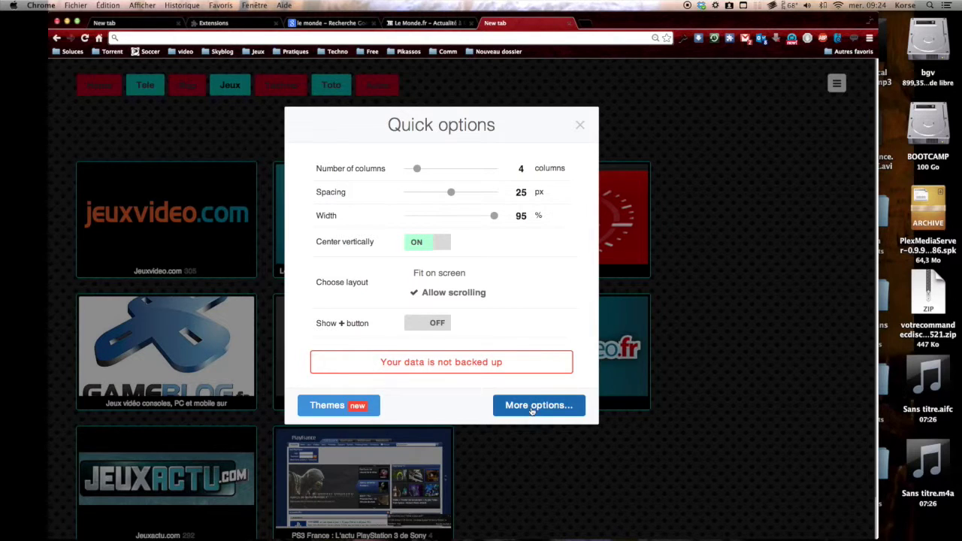
{"action": "left_click", "coordinate": [569, 402]}
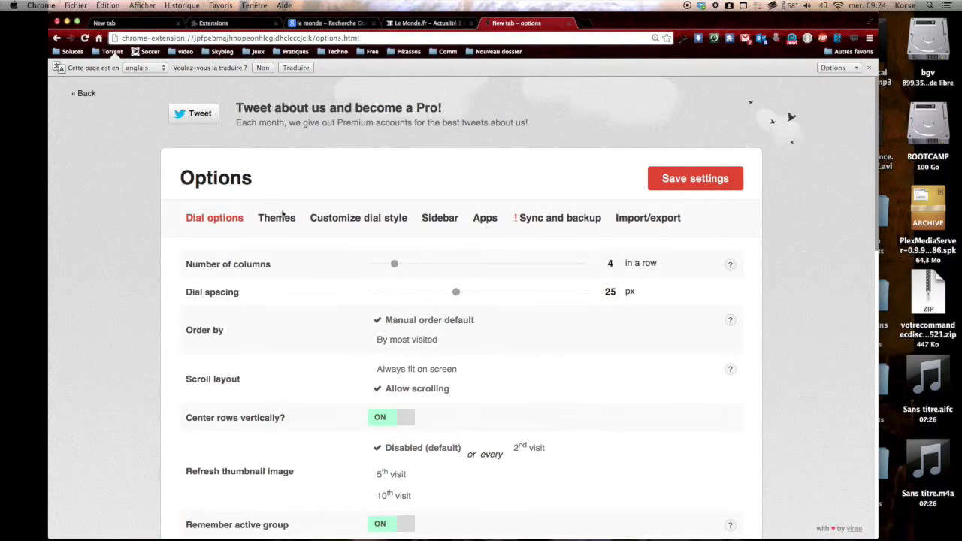
{"action": "left_click", "coordinate": [278, 218]}
{"action": "left_click", "coordinate": [358, 218]}
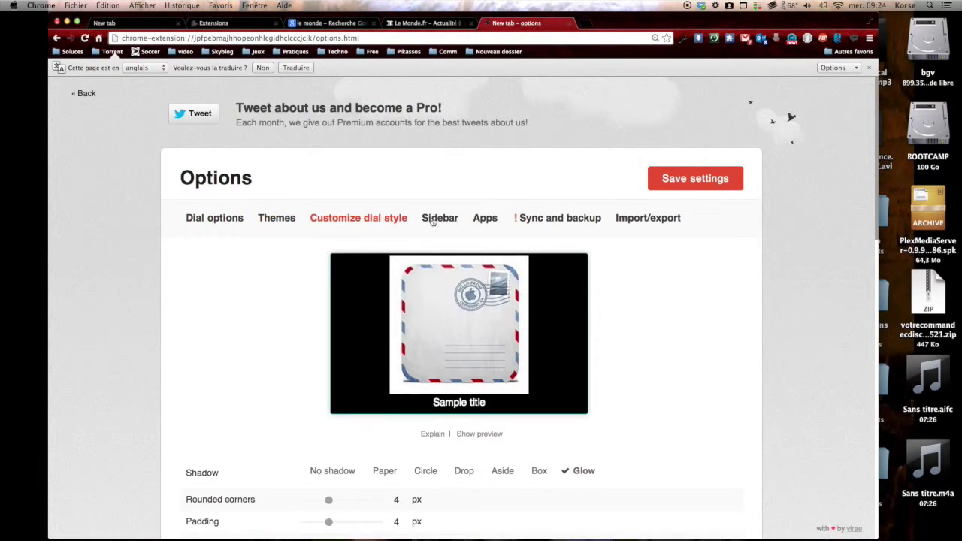
{"action": "scroll", "coordinate": [434, 222], "scroll_direction": "down", "scroll_amount": 5}
{"action": "scroll", "coordinate": [434, 222], "scroll_direction": "down", "scroll_amount": 4}
{"action": "scroll", "coordinate": [436, 223], "scroll_direction": "up", "scroll_amount": 7}
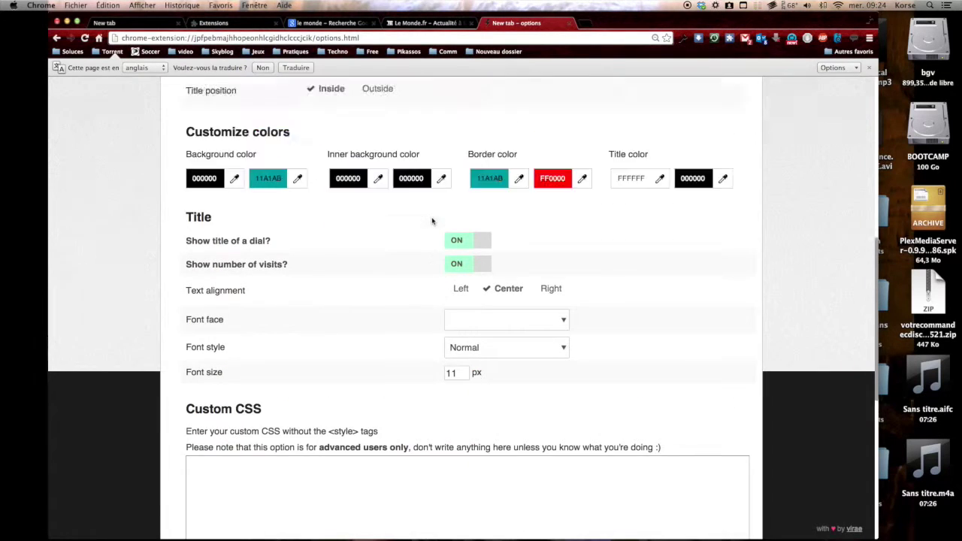
{"action": "left_click", "coordinate": [440, 219]}
{"action": "left_click", "coordinate": [487, 219]}
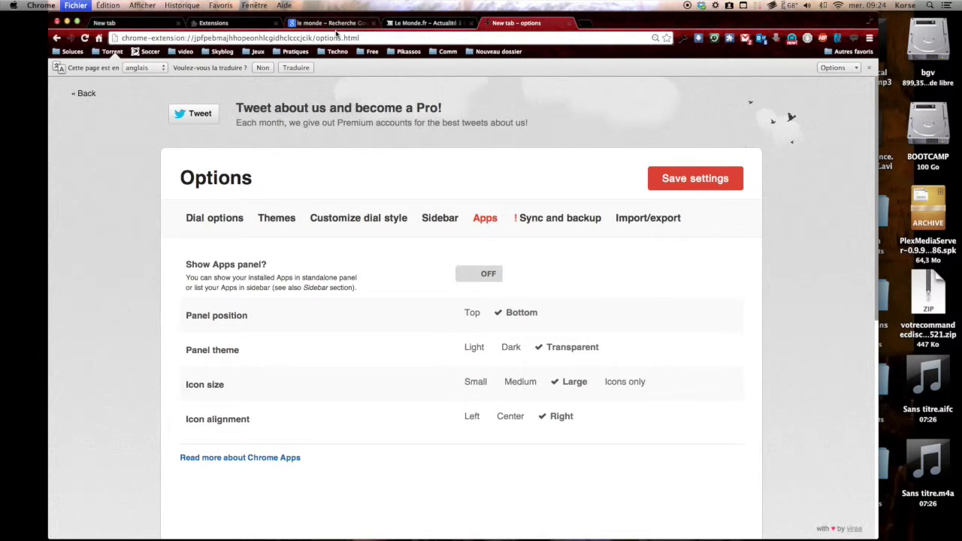
Close the options page, show the Tele group in a new tab and open another new tab
{"action": "key", "text": "super+w"}
{"action": "key", "text": "super+t"}
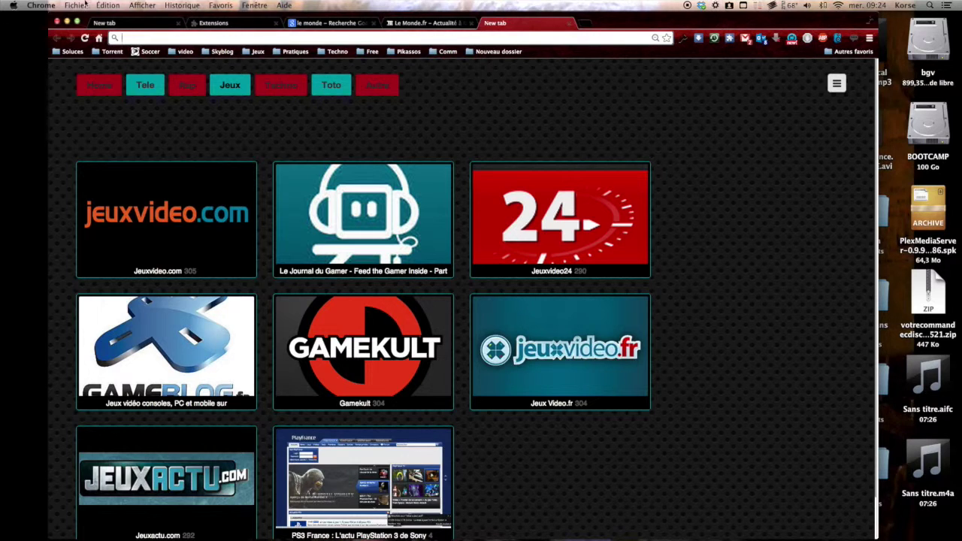
{"action": "left_click", "coordinate": [145, 87]}
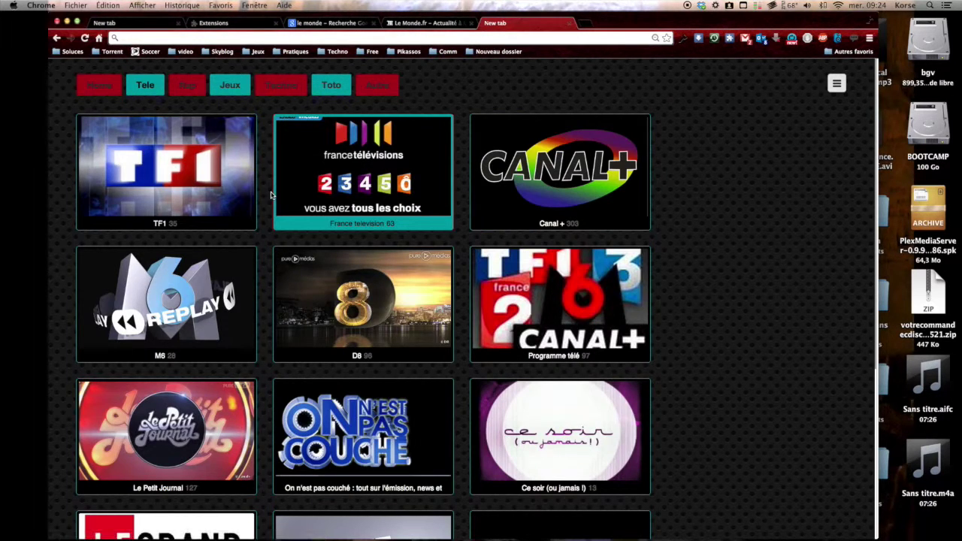
{"action": "key", "text": "super+t"}
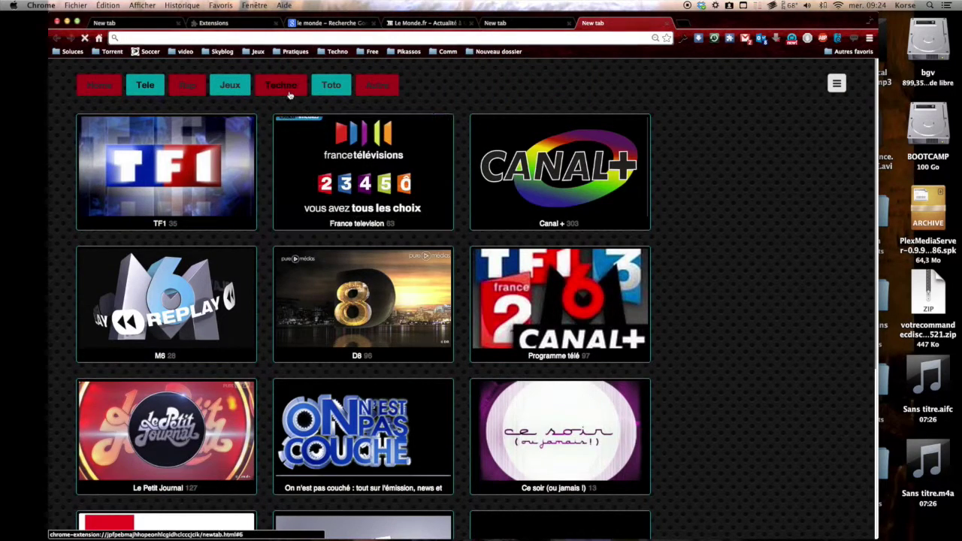
Browse the Techno and Toto groups of the speed dial, ending on the Jeux group
{"action": "left_click", "coordinate": [290, 90]}
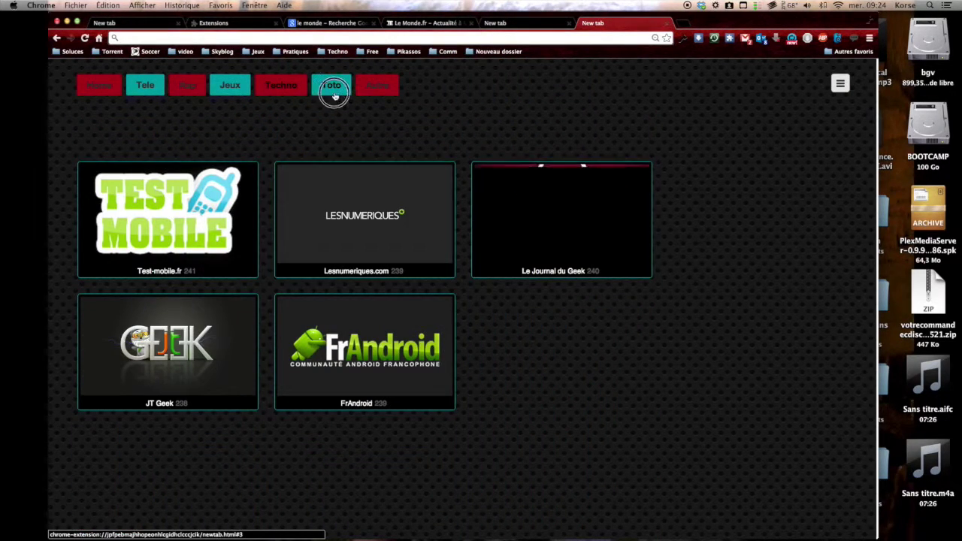
{"action": "left_click", "coordinate": [331, 86]}
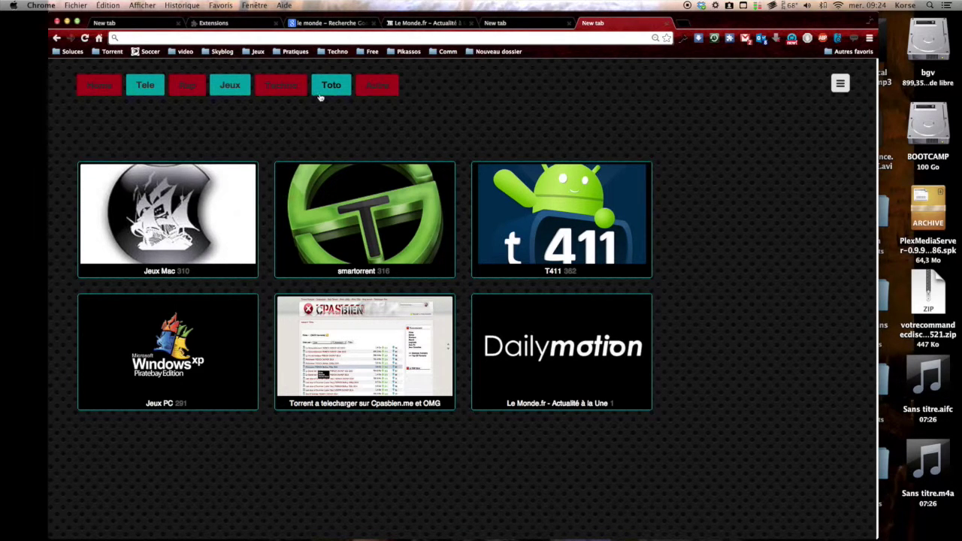
{"action": "left_click", "coordinate": [230, 90]}
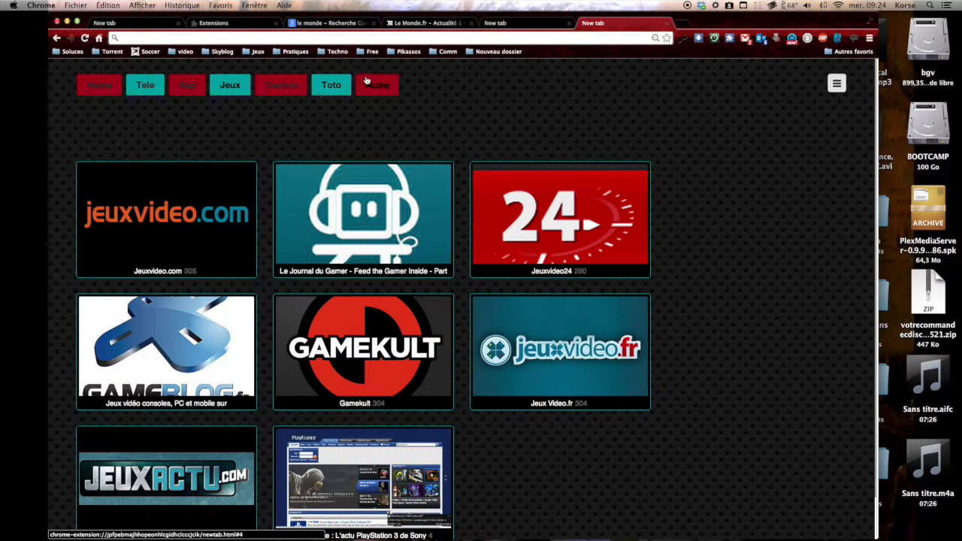
{"action": "left_click", "coordinate": [366, 80]}
{"action": "left_click", "coordinate": [331, 88]}
{"action": "left_click", "coordinate": [272, 88]}
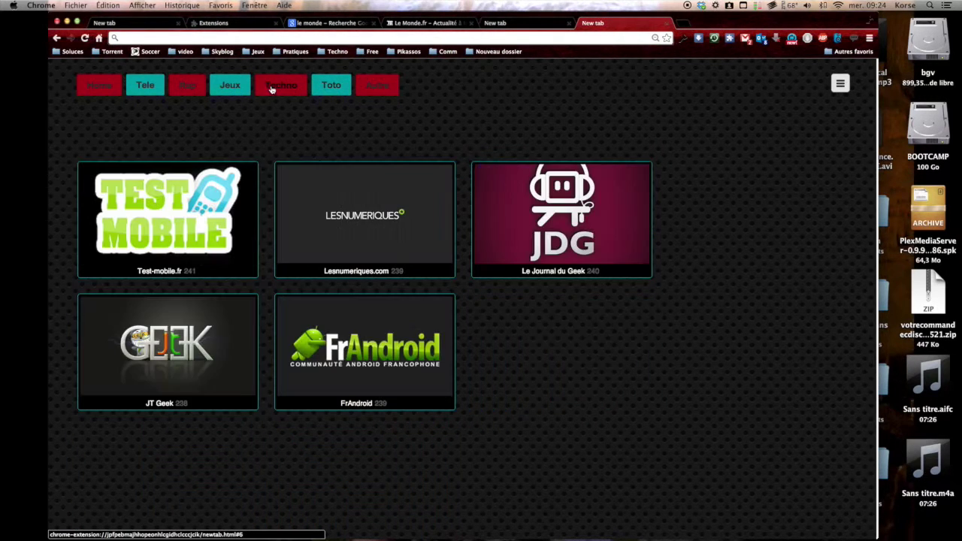
{"action": "left_click", "coordinate": [226, 86]}
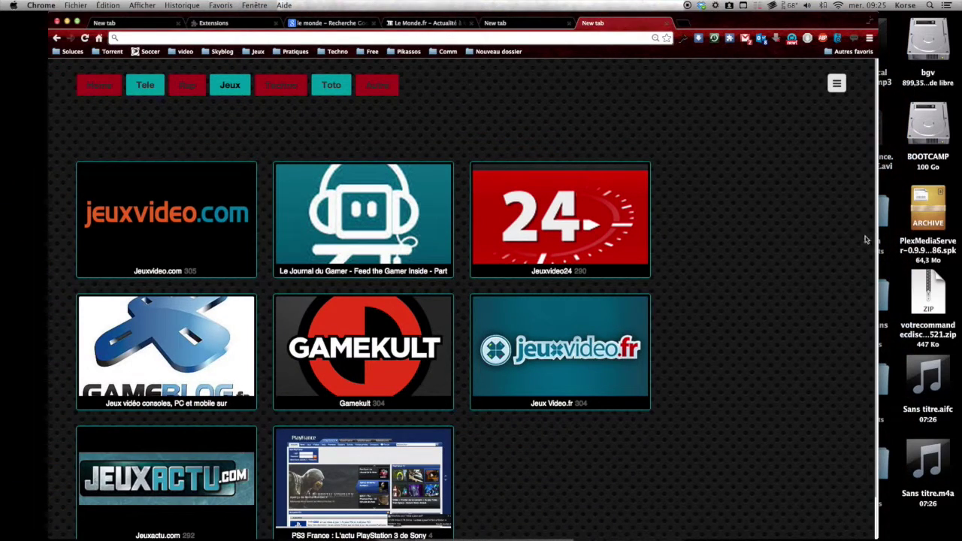
Display the Home group and launch Video Deck for YouTube from the Applications sidebar
{"action": "mouse_move", "coordinate": [866, 240]}
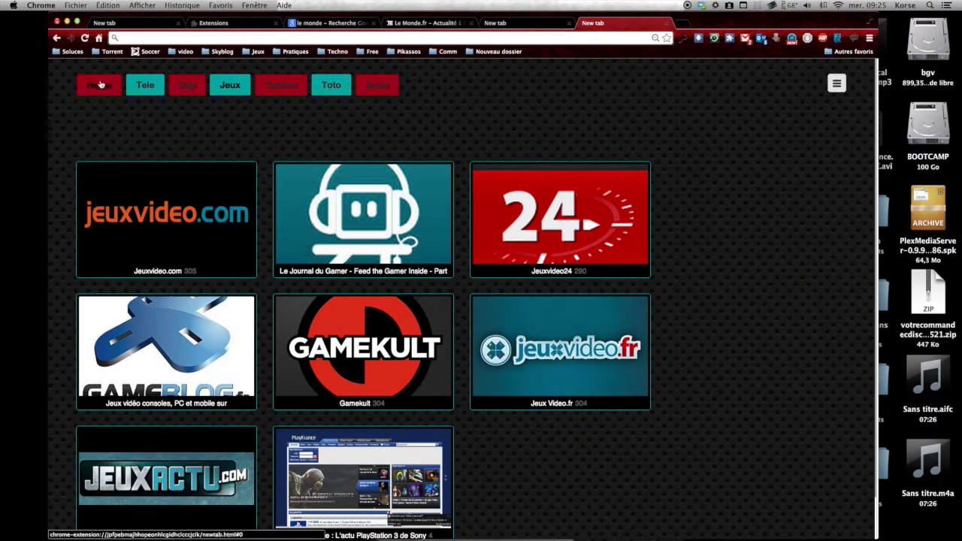
{"action": "left_click", "coordinate": [101, 86]}
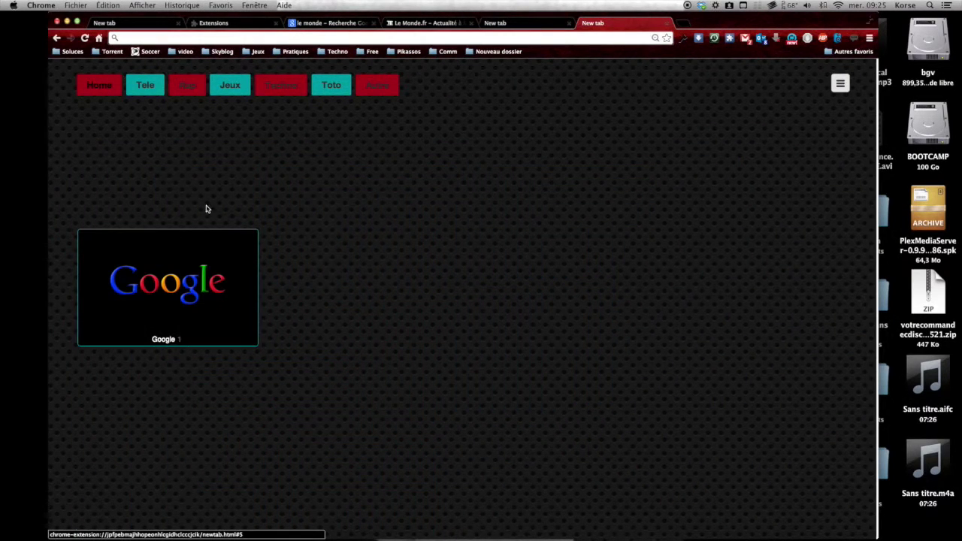
{"action": "mouse_move", "coordinate": [848, 108]}
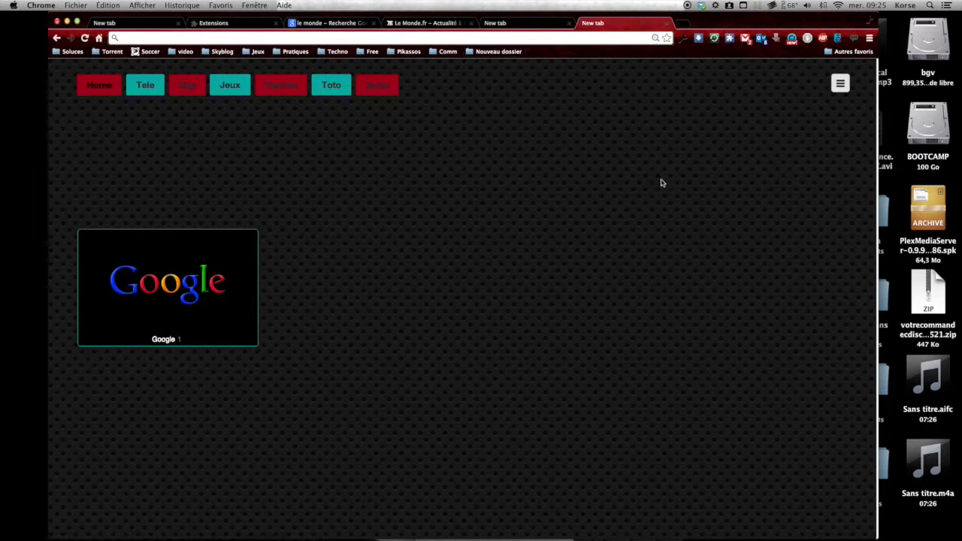
{"action": "mouse_move", "coordinate": [861, 201]}
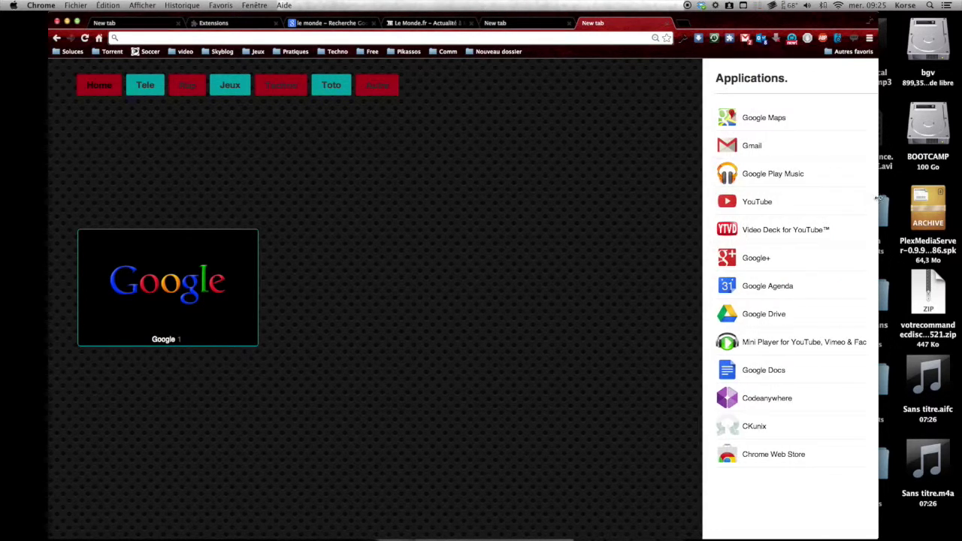
{"action": "left_click", "coordinate": [804, 238]}
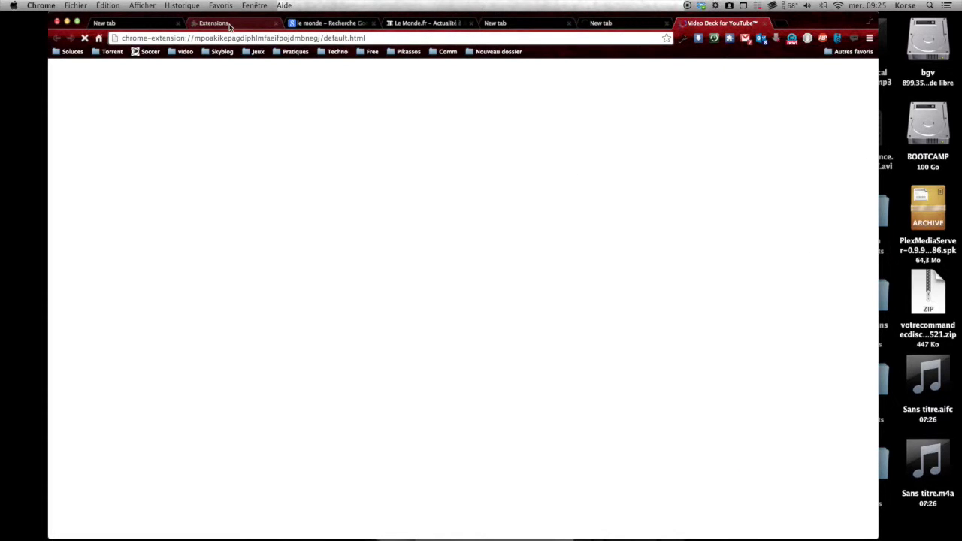
Locate the Video Deck for YouTube entry on the Extensions page
{"action": "left_click", "coordinate": [230, 26]}
{"action": "scroll", "coordinate": [188, 460], "scroll_direction": "down", "scroll_amount": 10}
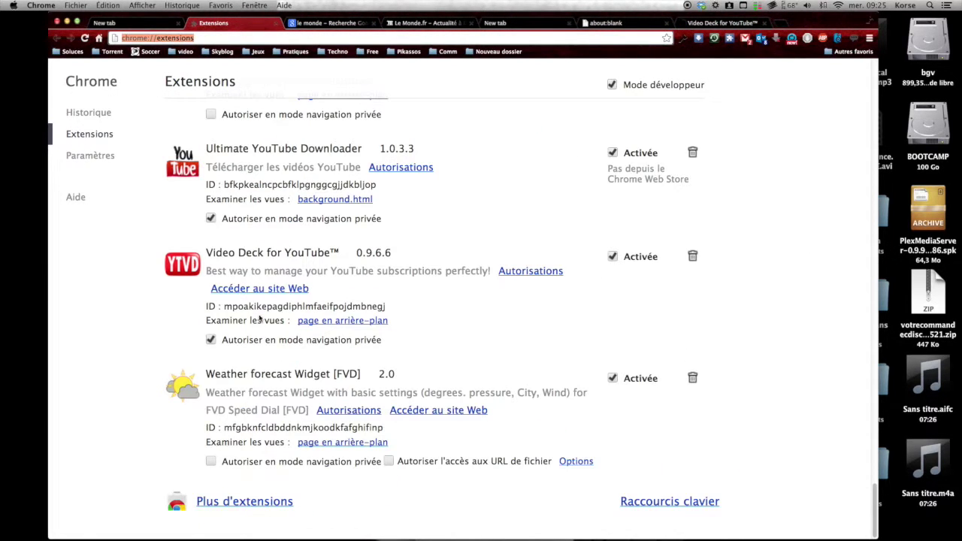
View the Chrome Web Store page of Video Deck for YouTube and return to the open Video Deck page
{"action": "left_click", "coordinate": [278, 289]}
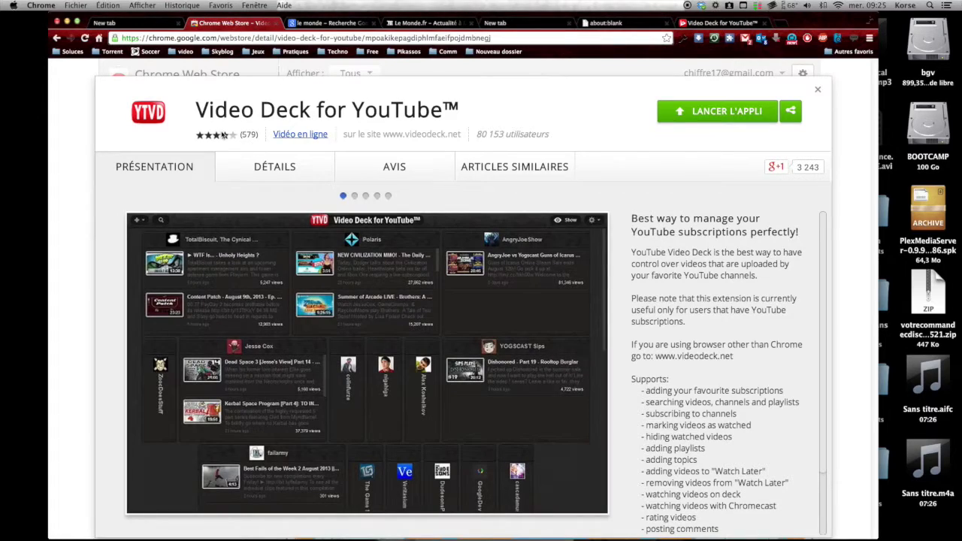
{"action": "mouse_move", "coordinate": [224, 134]}
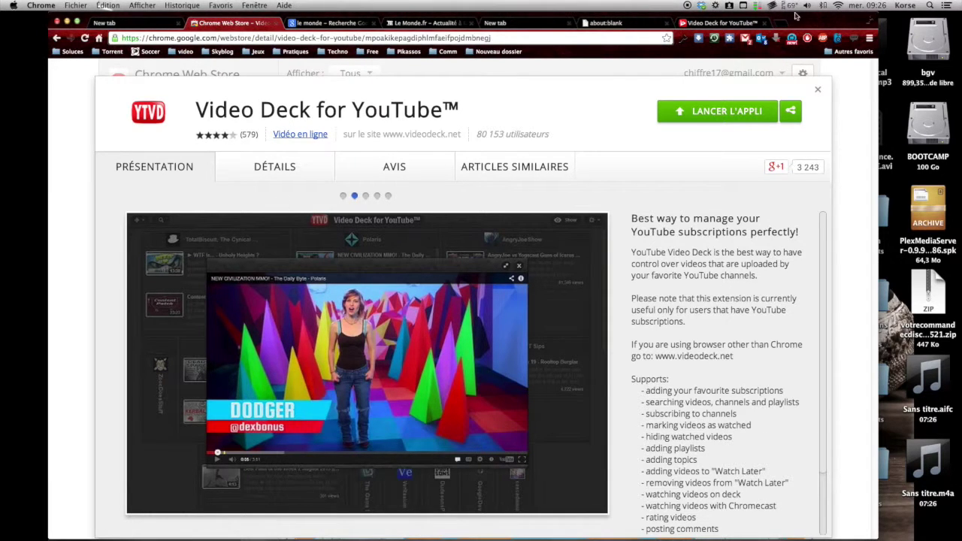
{"action": "left_click", "coordinate": [697, 28]}
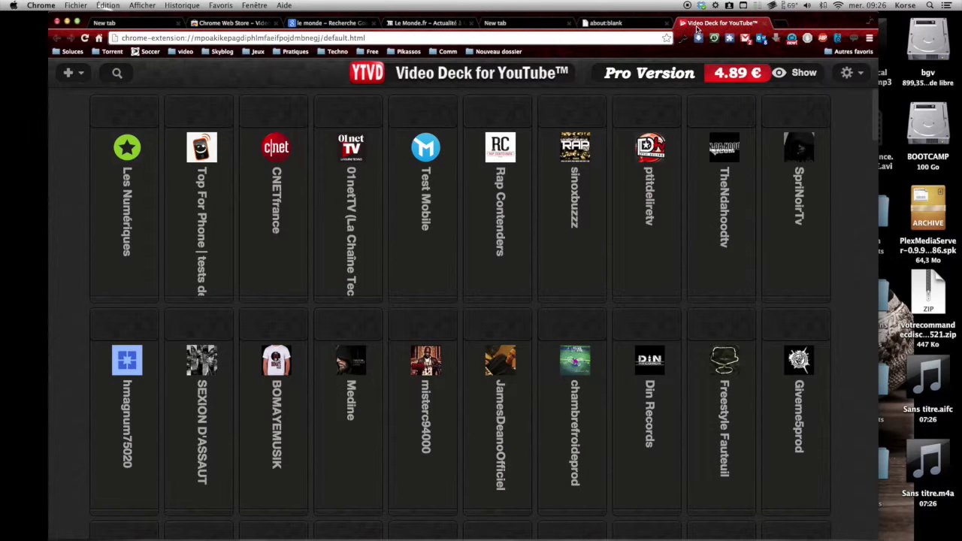
Return to the speed dial and launch Video Deck for YouTube from the Applications sidebar
{"action": "left_click", "coordinate": [632, 28]}
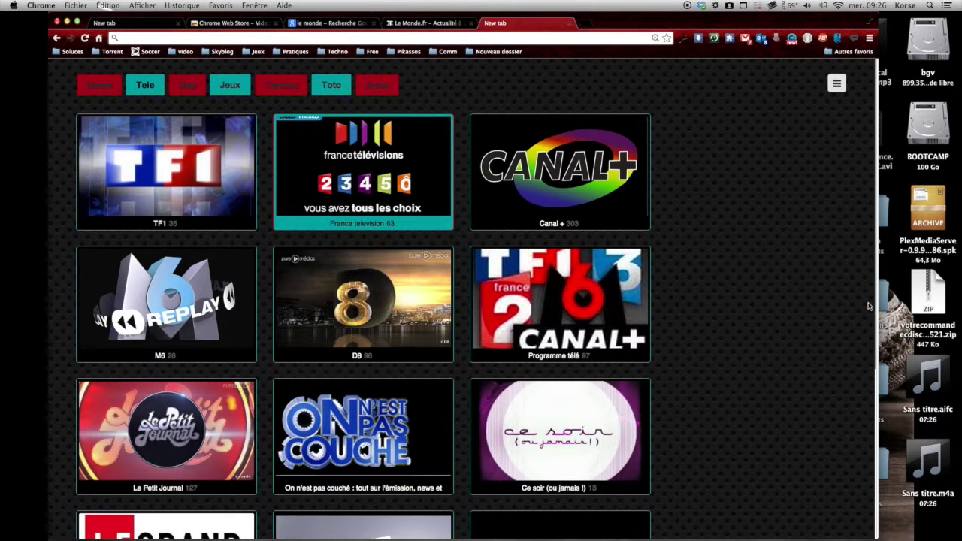
{"action": "mouse_move", "coordinate": [850, 254]}
{"action": "left_click", "coordinate": [824, 228]}
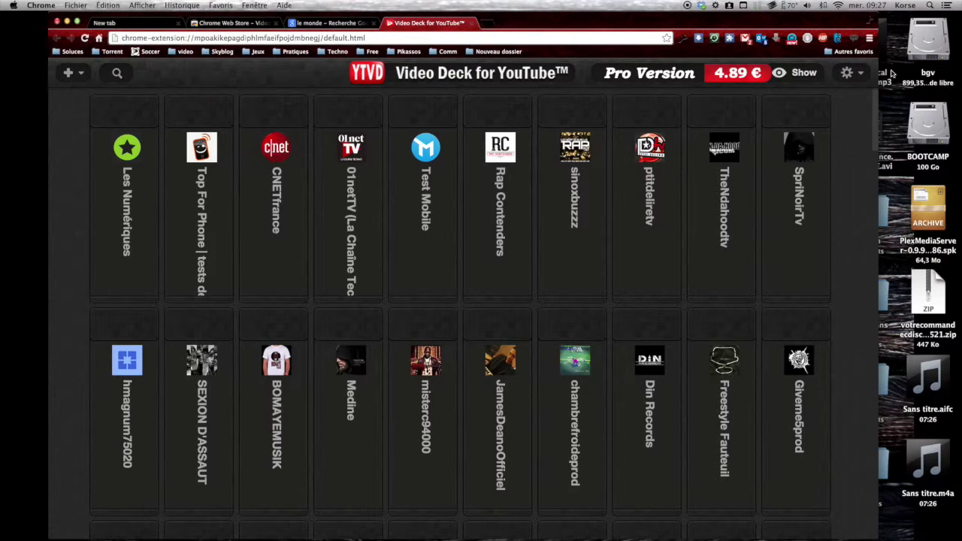
Log out of Video Deck and log back in with the first listed Google account
{"action": "left_click", "coordinate": [867, 73]}
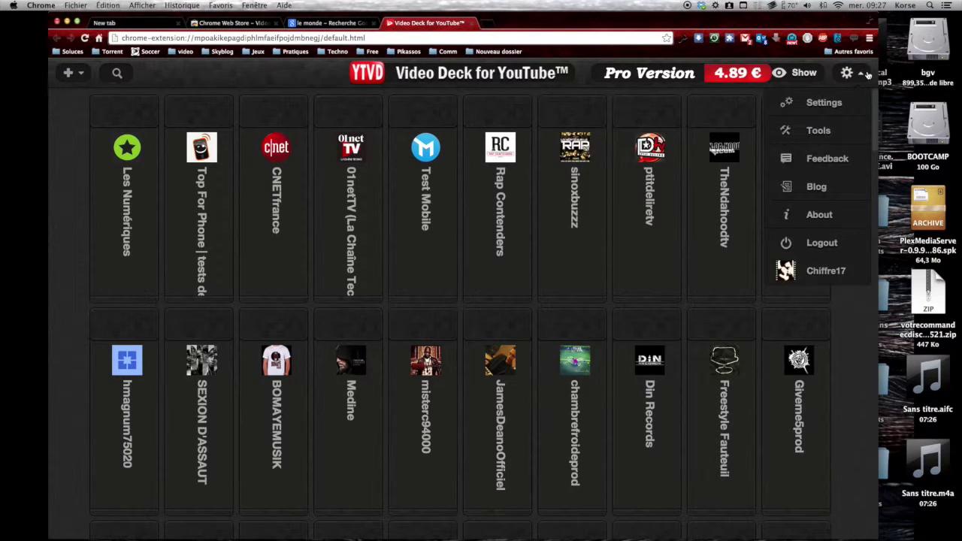
{"action": "left_click", "coordinate": [815, 248]}
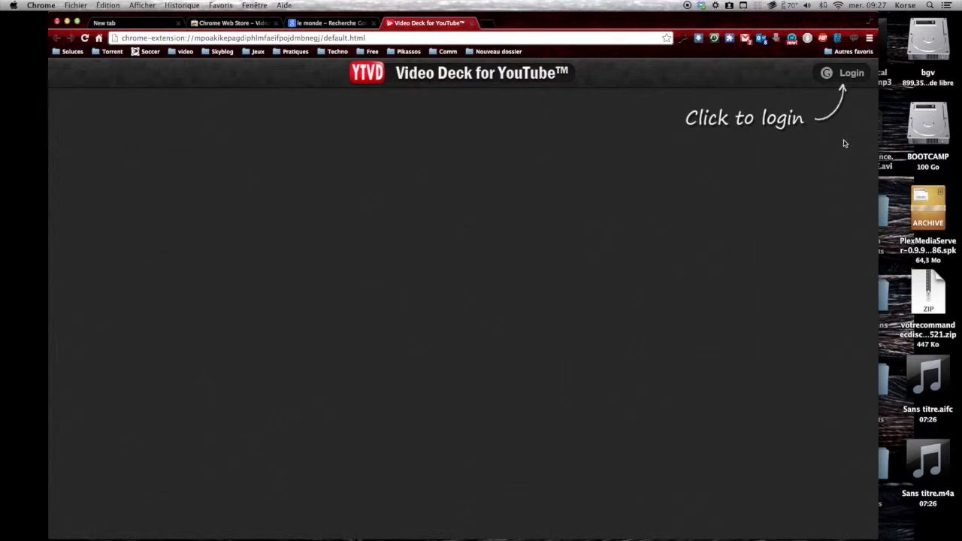
{"action": "left_click", "coordinate": [844, 73]}
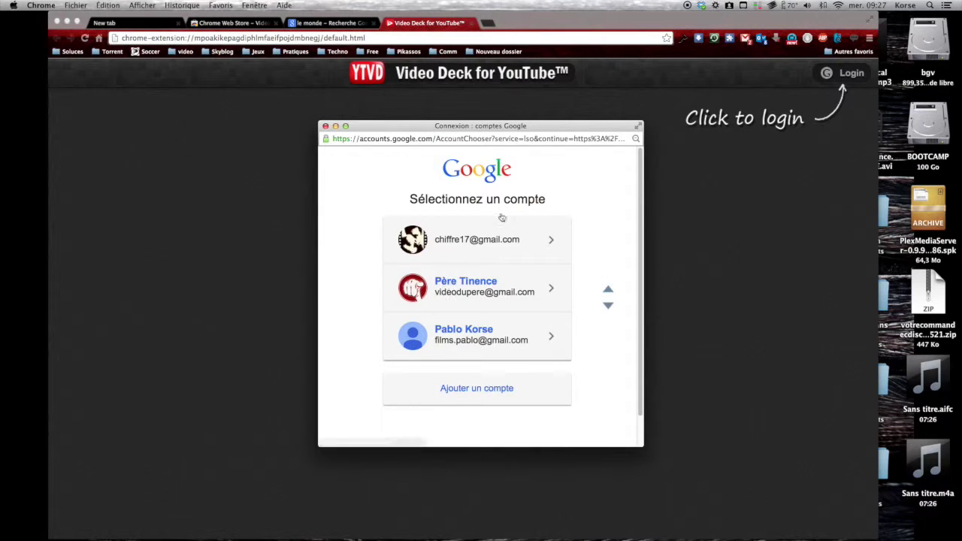
{"action": "left_click", "coordinate": [527, 251]}
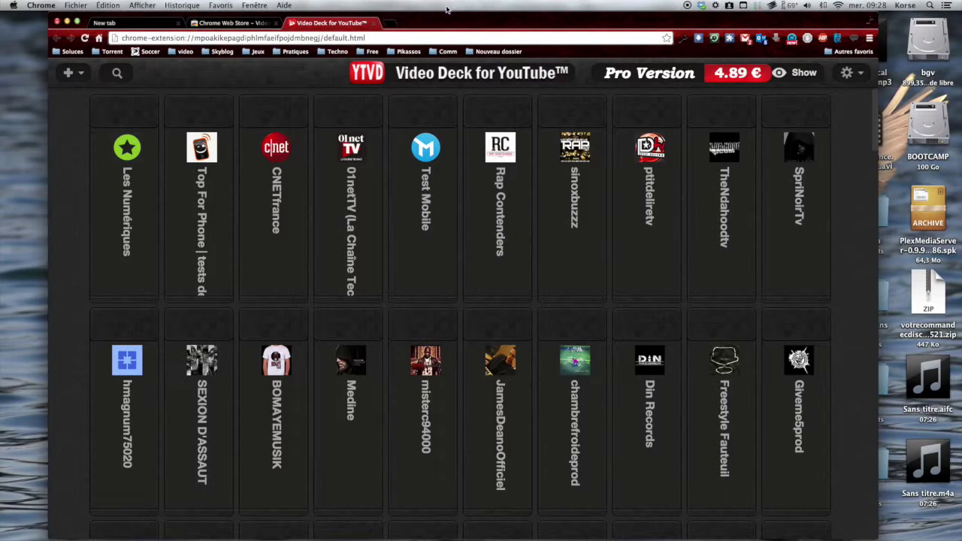
Look through the subscription columns of the deck down to Cinfiles and DonPascualino
{"action": "mouse_move", "coordinate": [442, 126]}
{"action": "scroll", "coordinate": [442, 128], "scroll_direction": "down", "scroll_amount": 5}
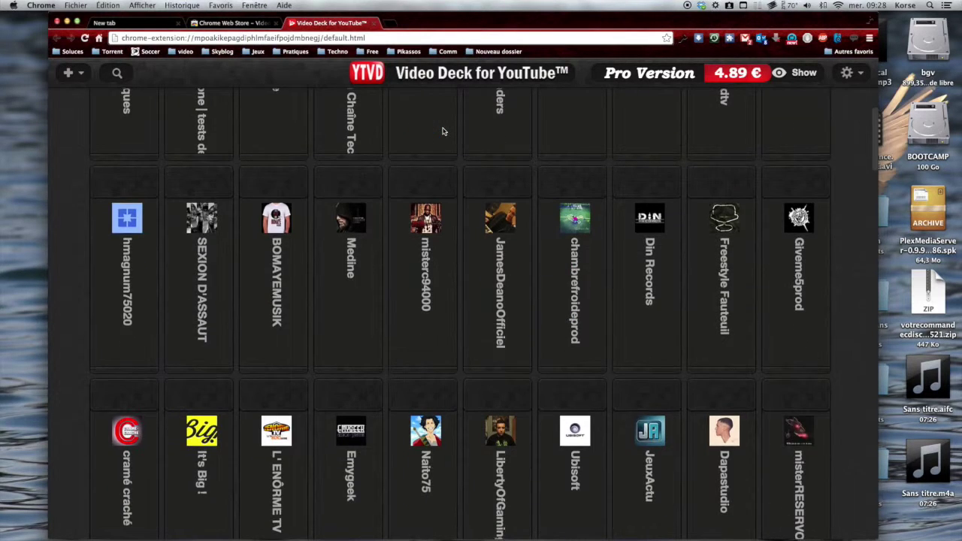
{"action": "scroll", "coordinate": [442, 131], "scroll_direction": "down", "scroll_amount": 10}
{"action": "scroll", "coordinate": [444, 133], "scroll_direction": "down", "scroll_amount": 10}
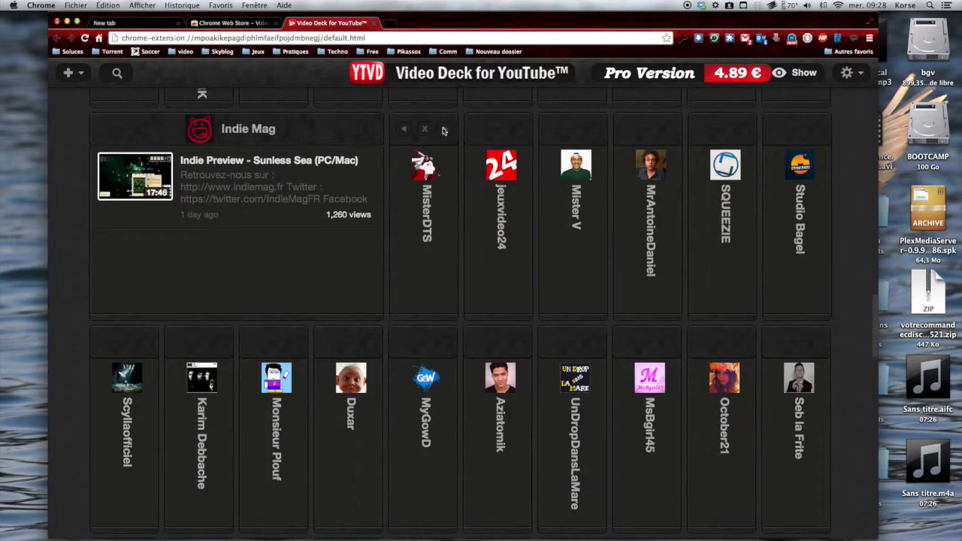
{"action": "scroll", "coordinate": [443, 131], "scroll_direction": "down", "scroll_amount": 10}
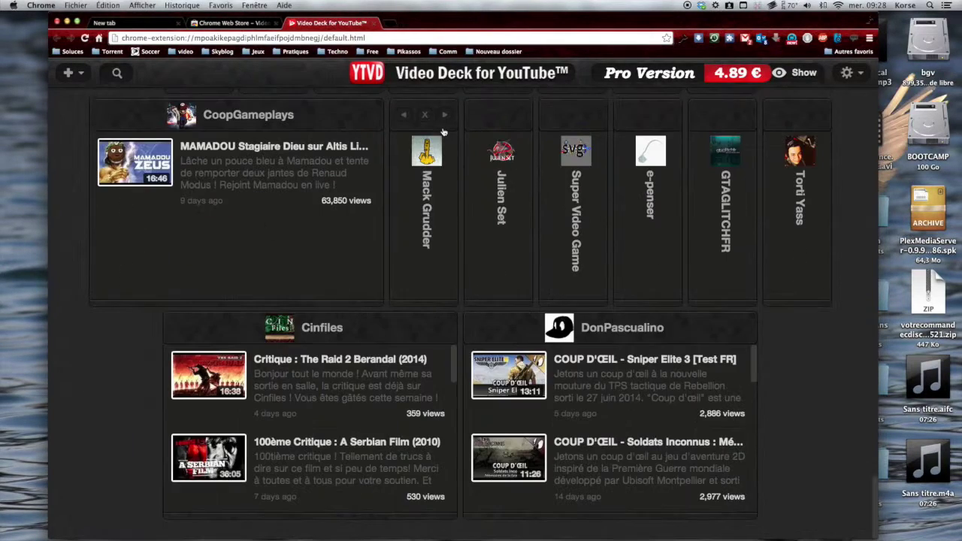
{"action": "scroll", "coordinate": [444, 132], "scroll_direction": "down", "scroll_amount": 5}
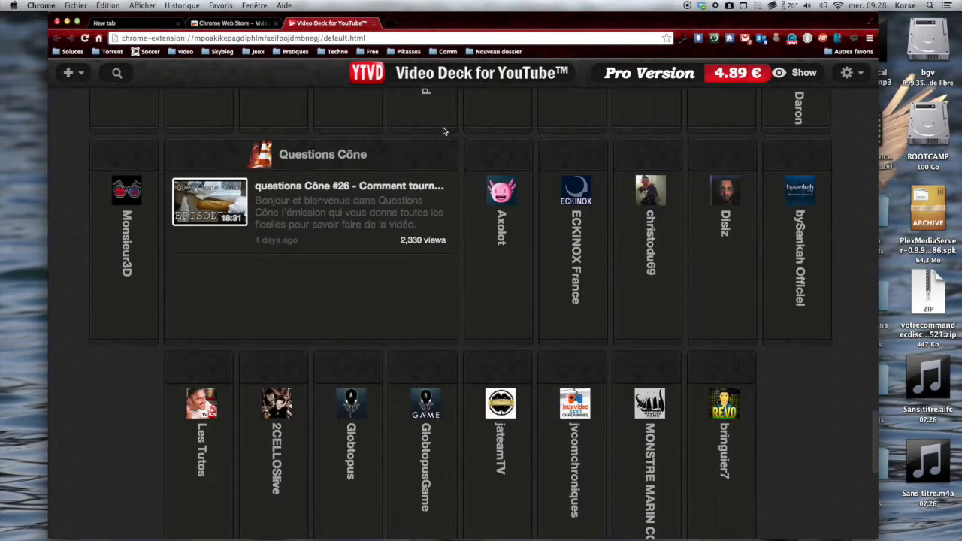
{"action": "scroll", "coordinate": [444, 132], "scroll_direction": "up", "scroll_amount": 10}
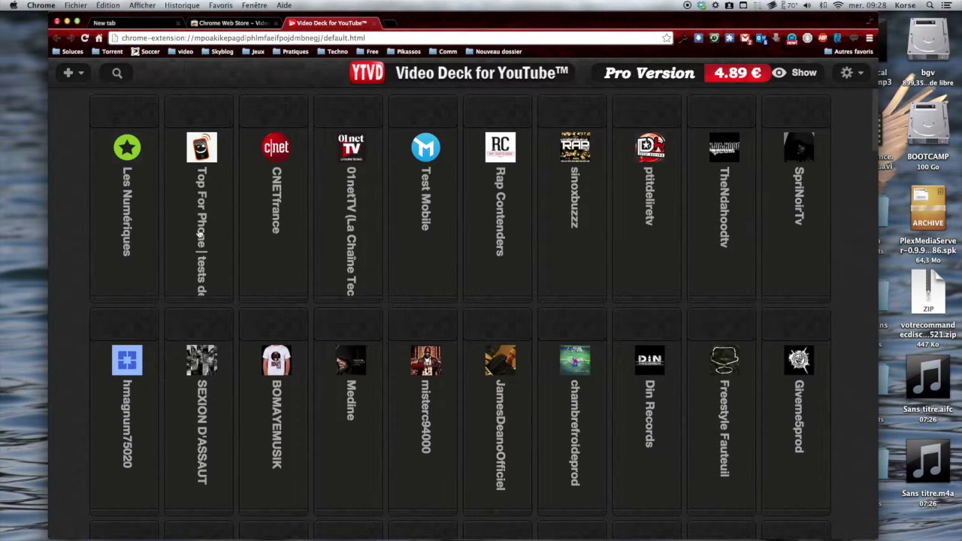
Add the ARTE subscription to the deck and close the subscription list
{"action": "left_click", "coordinate": [80, 75]}
{"action": "left_click", "coordinate": [101, 105]}
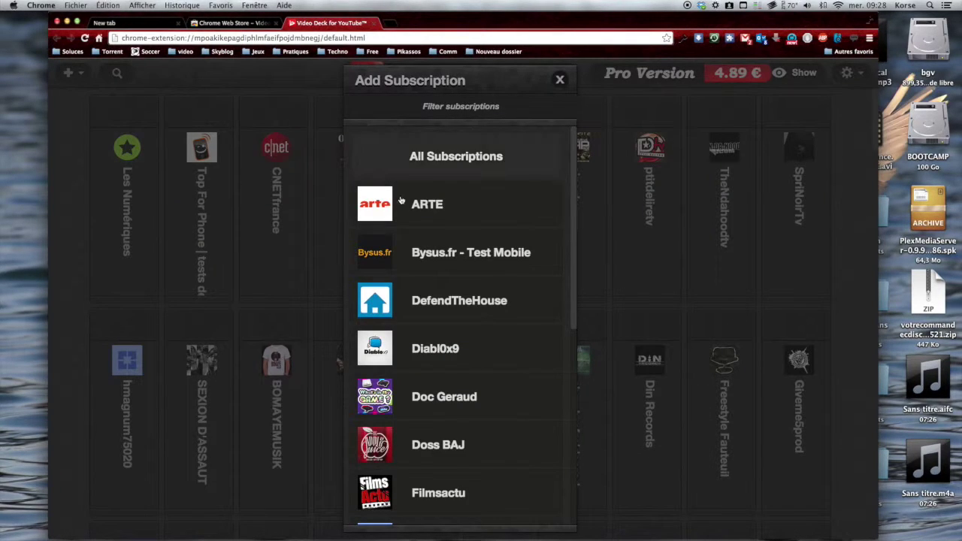
{"action": "scroll", "coordinate": [452, 226], "scroll_direction": "down", "scroll_amount": 1}
{"action": "scroll", "coordinate": [452, 246], "scroll_direction": "down", "scroll_amount": 2}
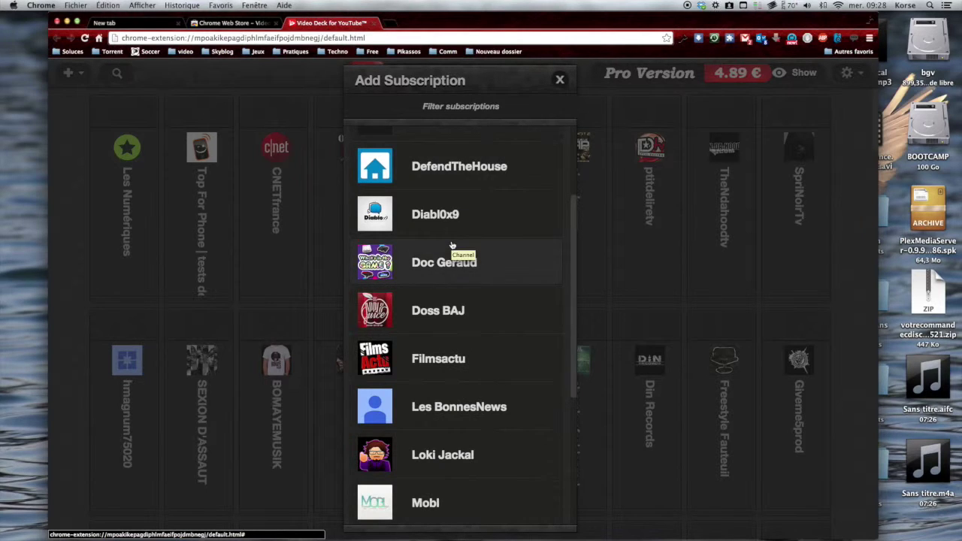
{"action": "scroll", "coordinate": [451, 248], "scroll_direction": "up", "scroll_amount": 3}
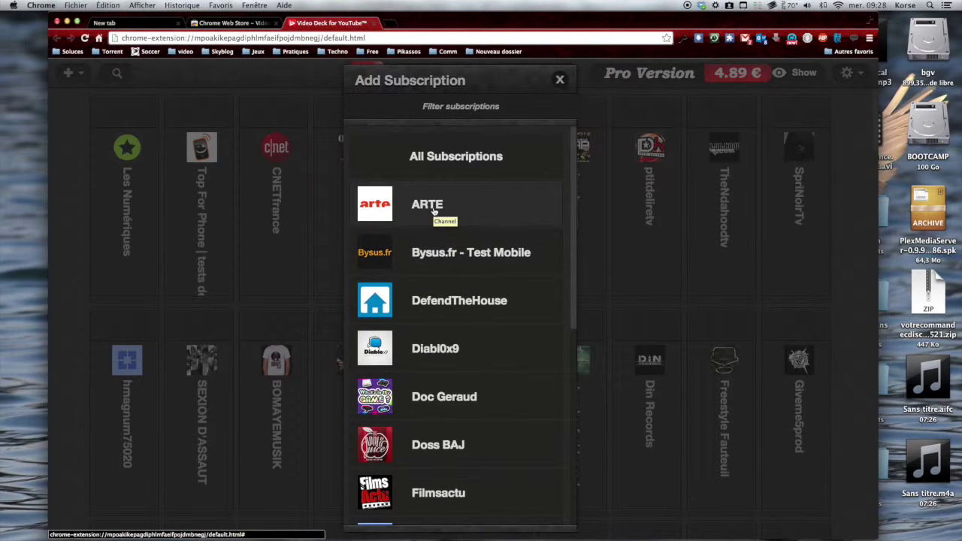
{"action": "left_click", "coordinate": [440, 212]}
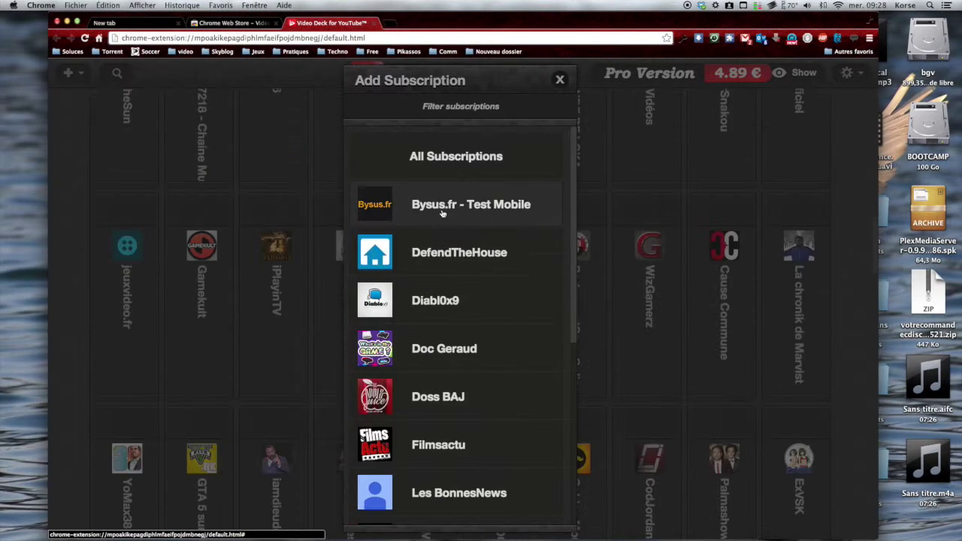
{"action": "left_click", "coordinate": [560, 80]}
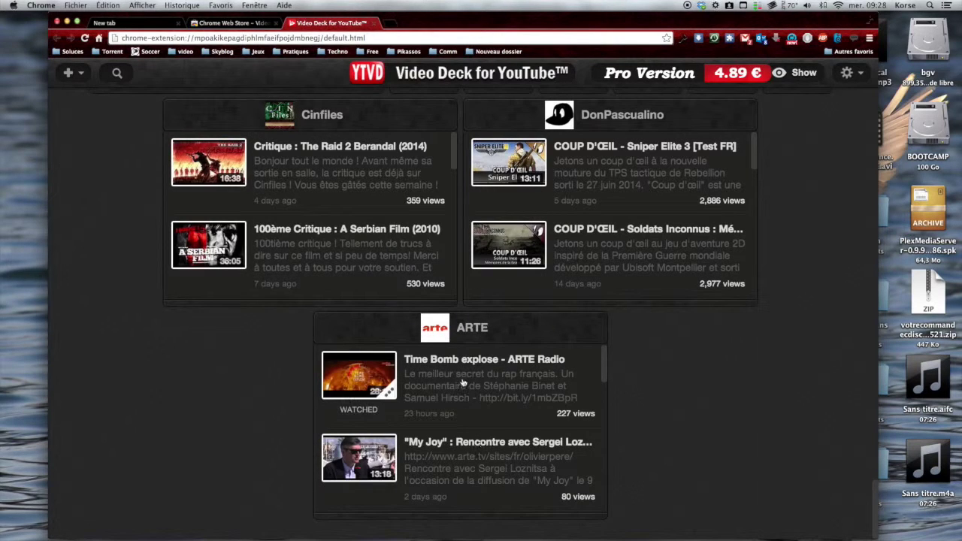
Examine the videos in the ARTE column and review all the channel columns of the deck
{"action": "scroll", "coordinate": [460, 399], "scroll_direction": "down", "scroll_amount": 3}
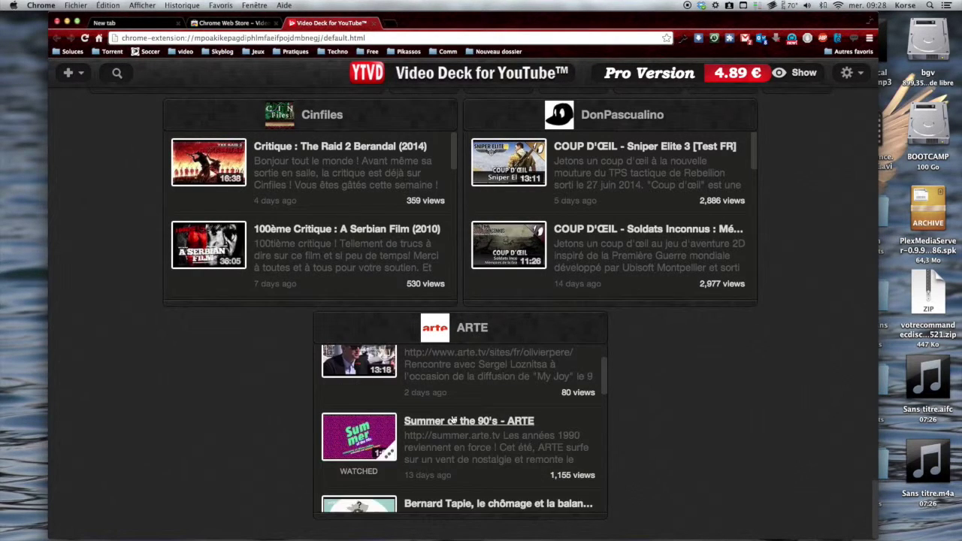
{"action": "scroll", "coordinate": [454, 421], "scroll_direction": "up", "scroll_amount": 3}
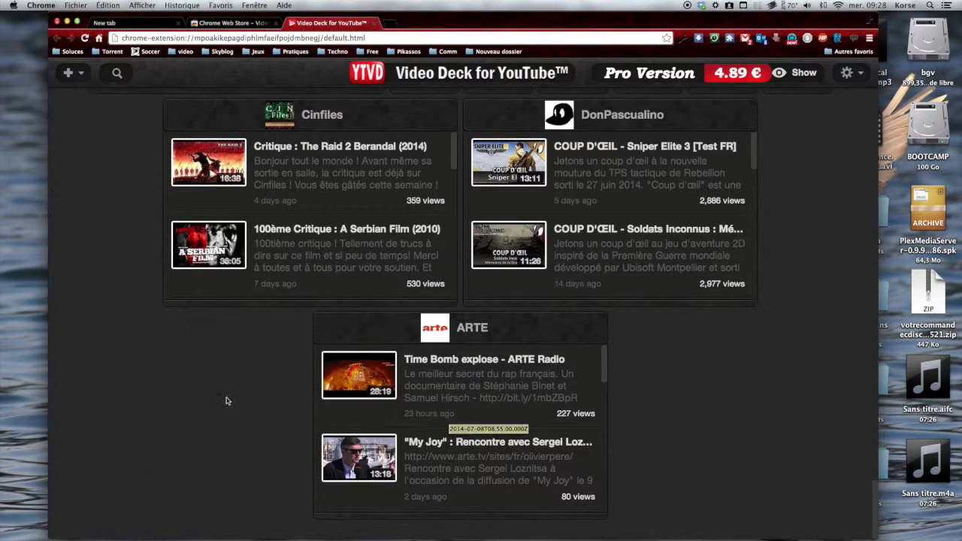
{"action": "scroll", "coordinate": [16, 324], "scroll_direction": "up", "scroll_amount": 1}
{"action": "scroll", "coordinate": [85, 361], "scroll_direction": "down", "scroll_amount": 10}
{"action": "scroll", "coordinate": [85, 359], "scroll_direction": "up", "scroll_amount": 5}
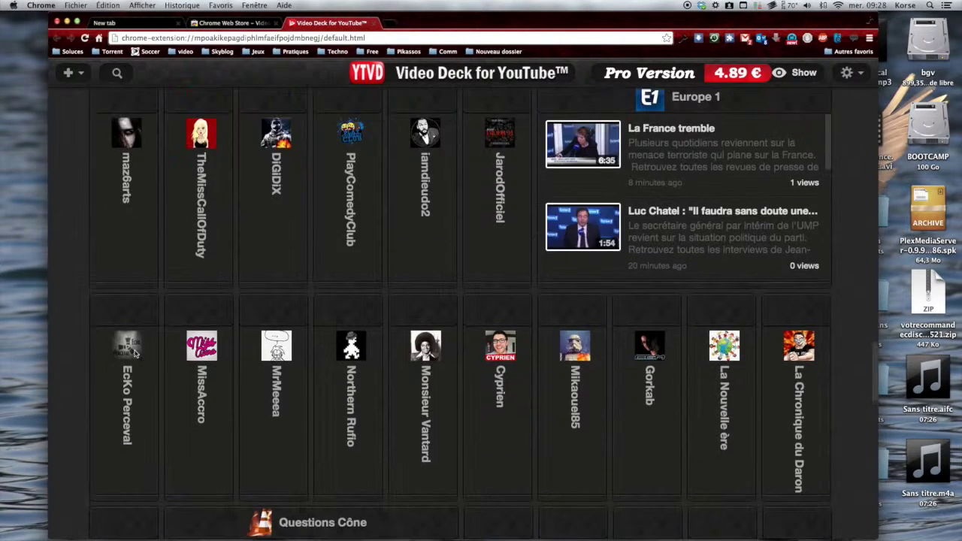
{"action": "scroll", "coordinate": [148, 348], "scroll_direction": "up", "scroll_amount": 10}
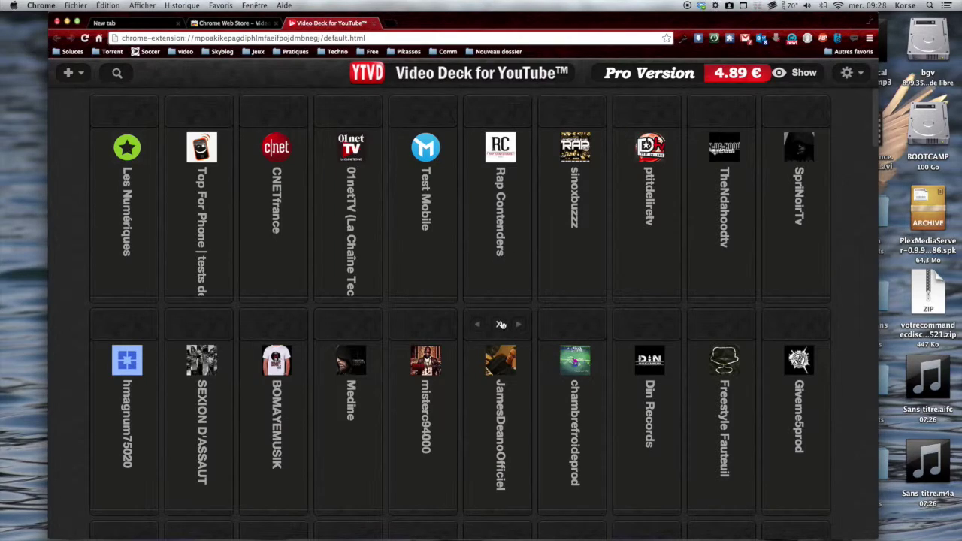
{"action": "scroll", "coordinate": [500, 325], "scroll_direction": "down", "scroll_amount": 5}
{"action": "scroll", "coordinate": [501, 324], "scroll_direction": "down", "scroll_amount": 10}
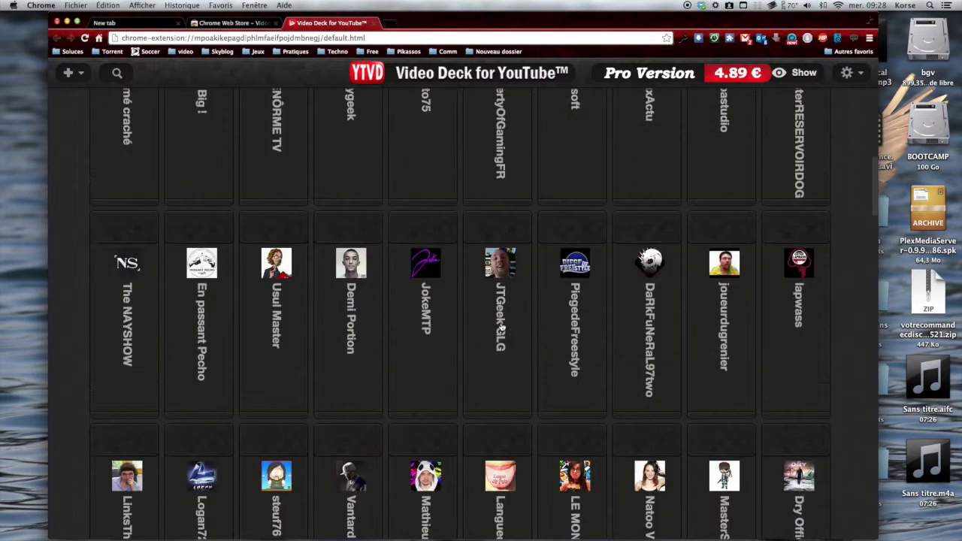
{"action": "scroll", "coordinate": [500, 324], "scroll_direction": "down", "scroll_amount": 15}
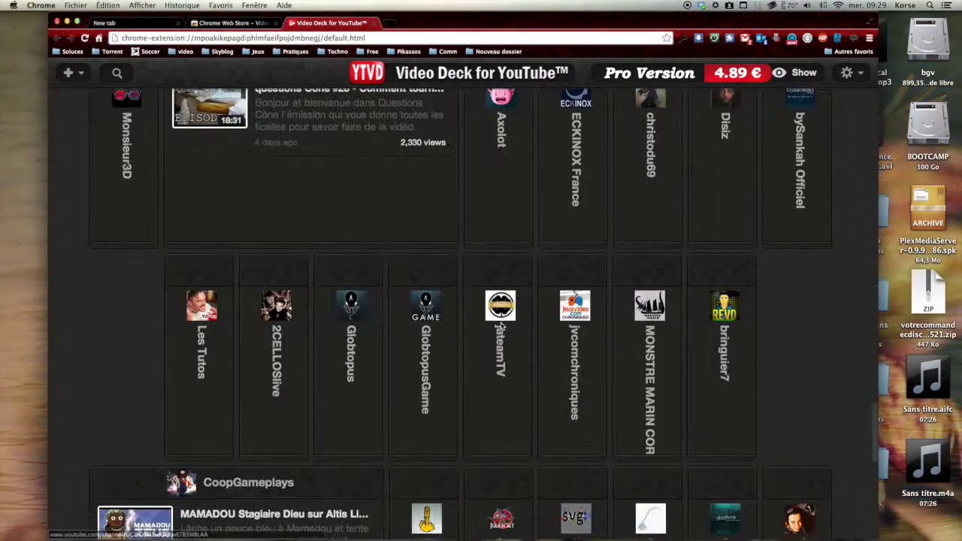
{"action": "scroll", "coordinate": [501, 327], "scroll_direction": "up", "scroll_amount": 2}
{"action": "scroll", "coordinate": [500, 326], "scroll_direction": "down", "scroll_amount": 5}
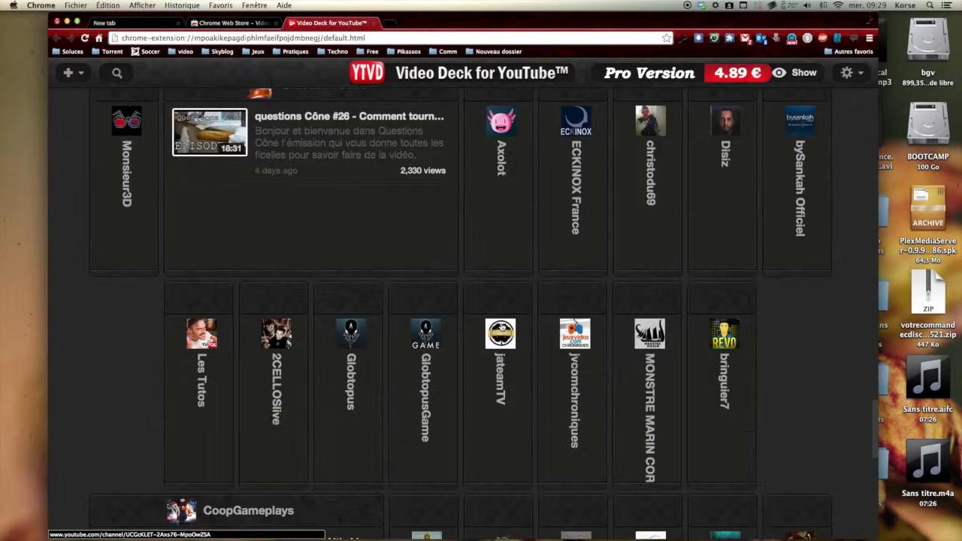
{"action": "scroll", "coordinate": [500, 326], "scroll_direction": "down", "scroll_amount": 3}
{"action": "scroll", "coordinate": [501, 326], "scroll_direction": "down", "scroll_amount": 11}
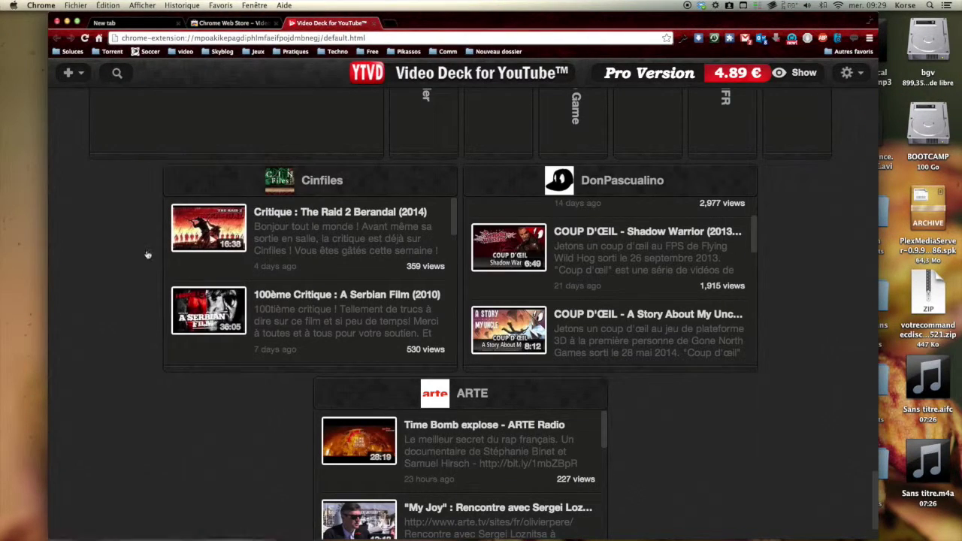
Mark the first four videos in the Cinfiles column as watched
{"action": "scroll", "coordinate": [149, 254], "scroll_direction": "up", "scroll_amount": 8}
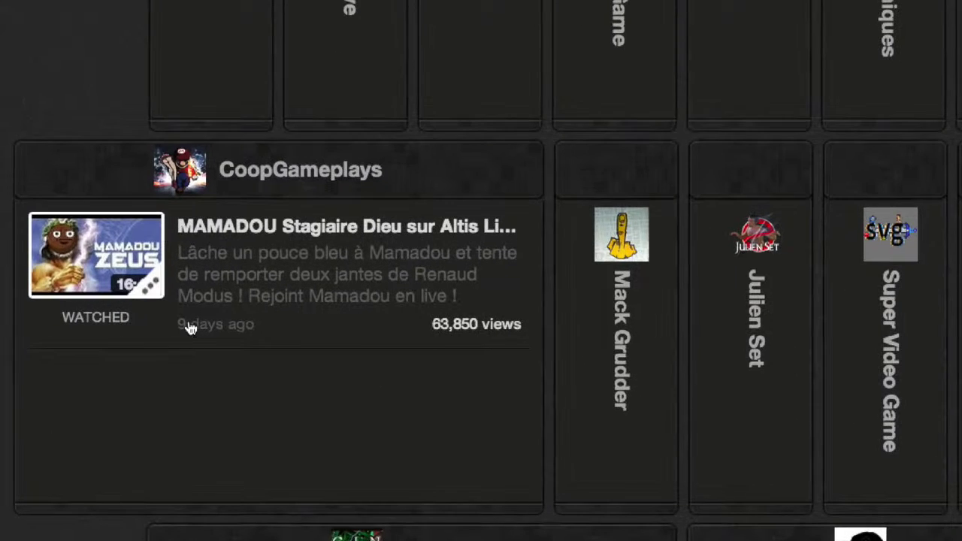
{"action": "mouse_move", "coordinate": [188, 324]}
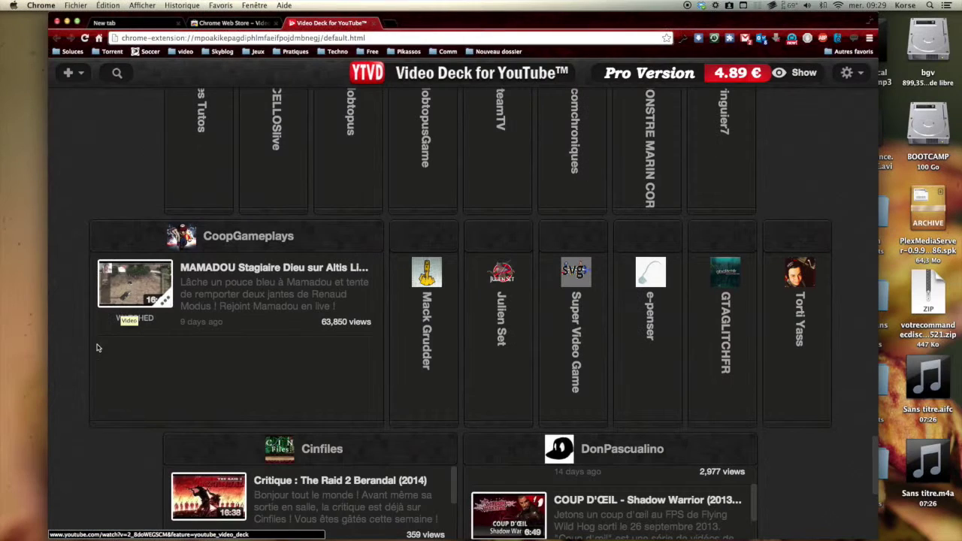
{"action": "scroll", "coordinate": [141, 333], "scroll_direction": "down", "scroll_amount": 5}
{"action": "mouse_move", "coordinate": [208, 361]}
{"action": "left_click", "coordinate": [222, 373]}
{"action": "left_click", "coordinate": [223, 374]}
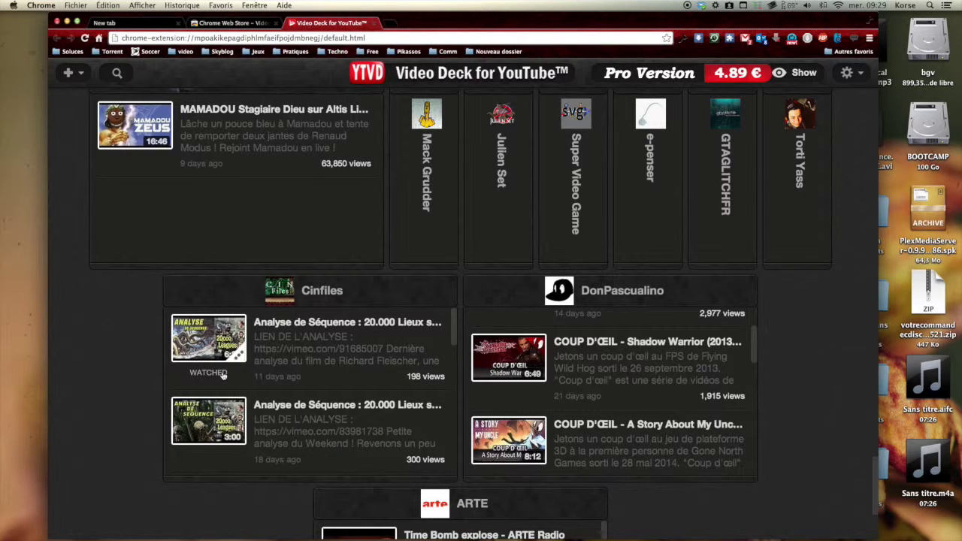
{"action": "left_click", "coordinate": [223, 374]}
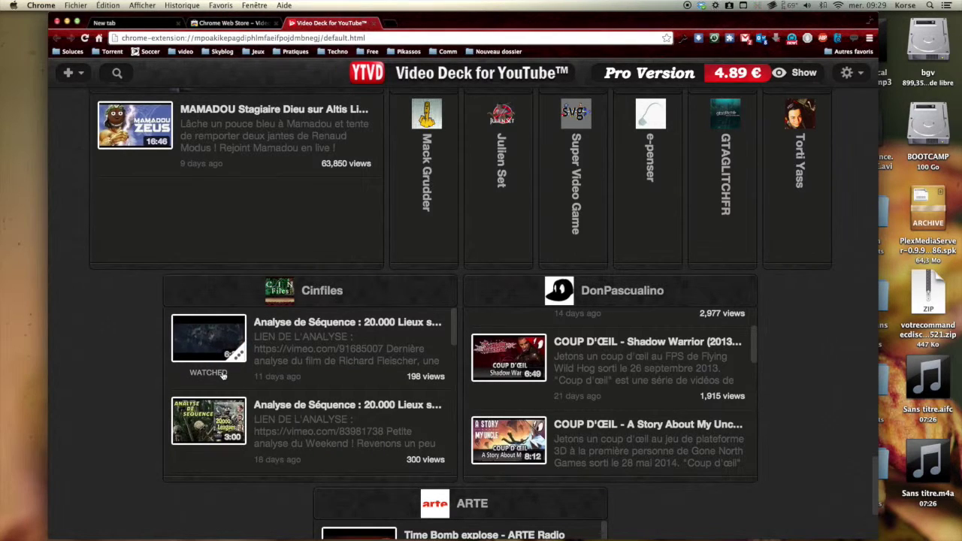
{"action": "left_click", "coordinate": [221, 374]}
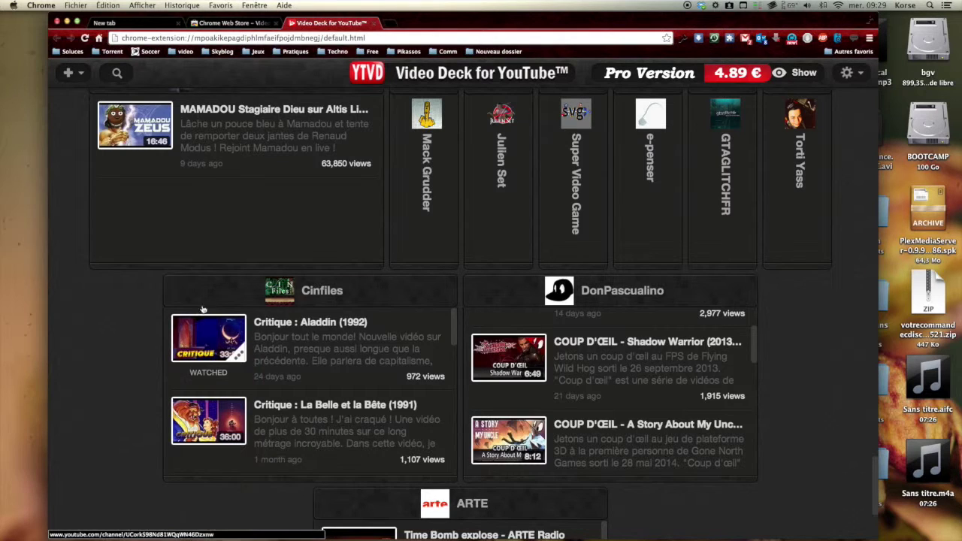
Look through the remaining Cinfiles videos and the neighbouring channel columns
{"action": "scroll", "coordinate": [269, 374], "scroll_direction": "down", "scroll_amount": 5}
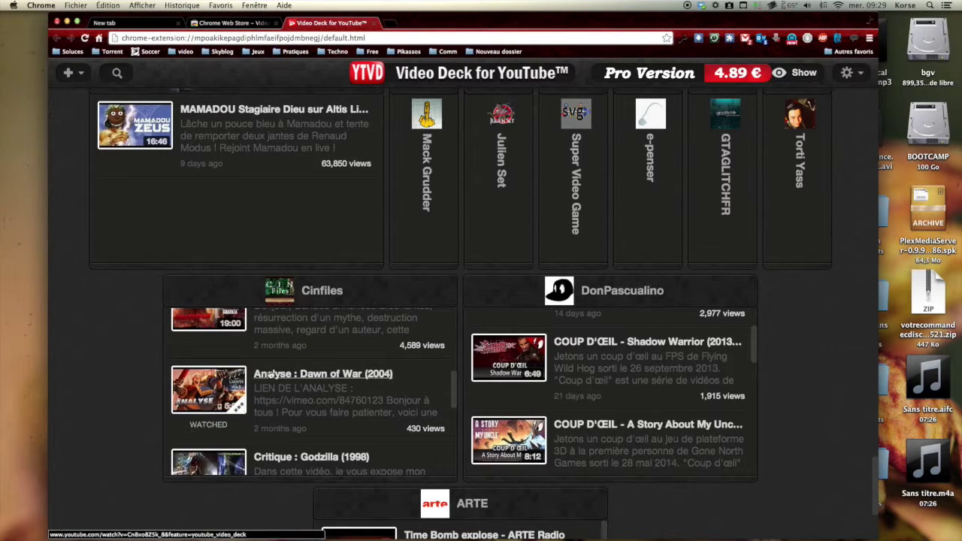
{"action": "scroll", "coordinate": [269, 374], "scroll_direction": "up", "scroll_amount": 5}
{"action": "scroll", "coordinate": [209, 177], "scroll_direction": "up", "scroll_amount": 5}
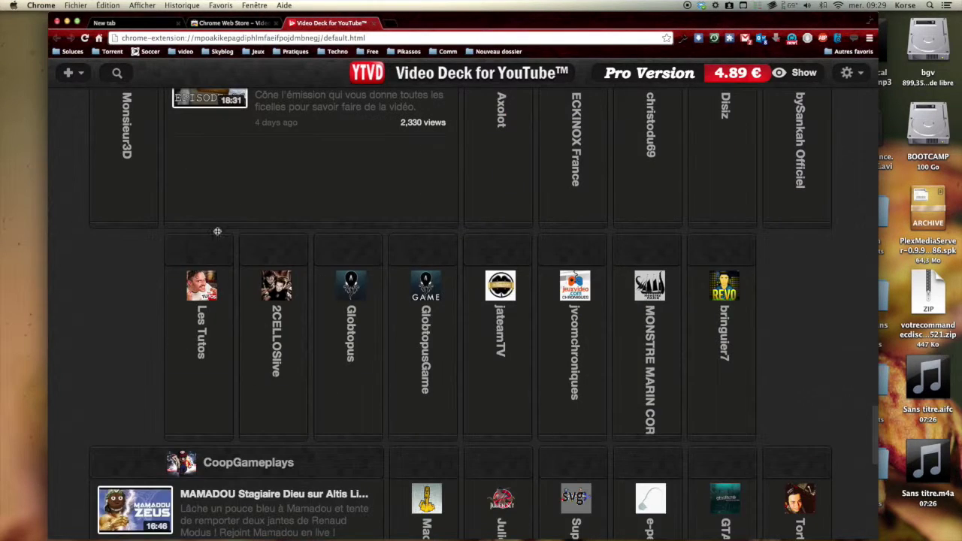
{"action": "scroll", "coordinate": [215, 268], "scroll_direction": "down", "scroll_amount": 6}
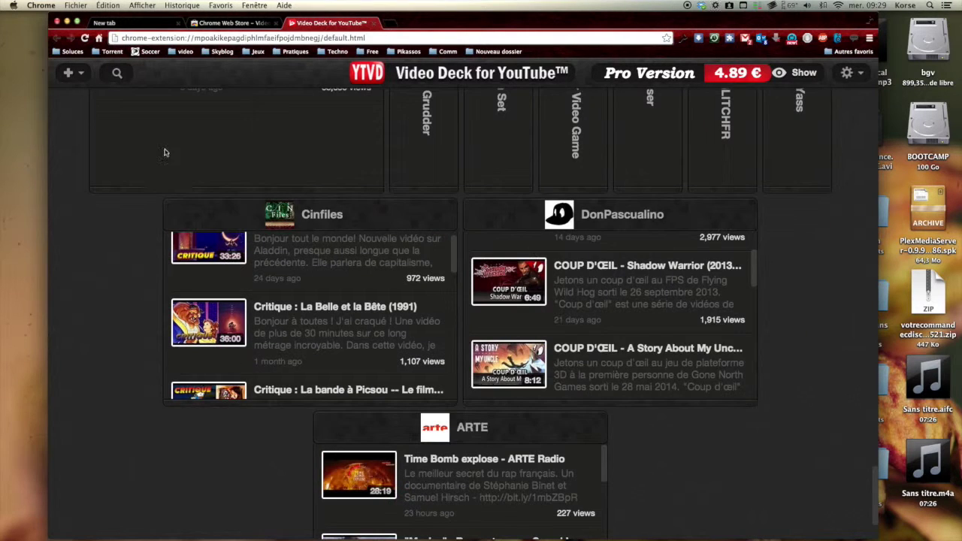
Mark the remaining video in the CoopGameplays column as watched
{"action": "scroll", "coordinate": [166, 143], "scroll_direction": "up", "scroll_amount": 1}
{"action": "scroll", "coordinate": [158, 142], "scroll_direction": "up", "scroll_amount": 3}
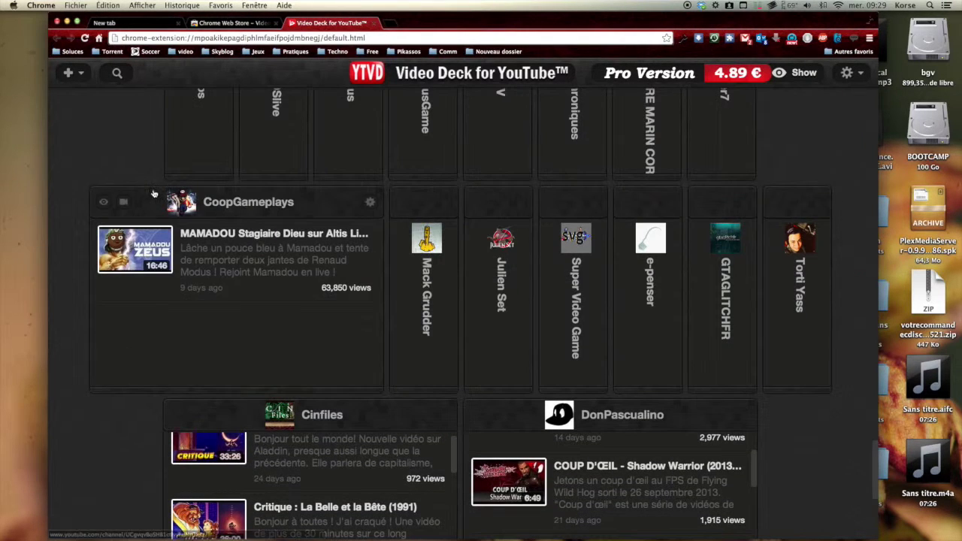
{"action": "left_click", "coordinate": [140, 290]}
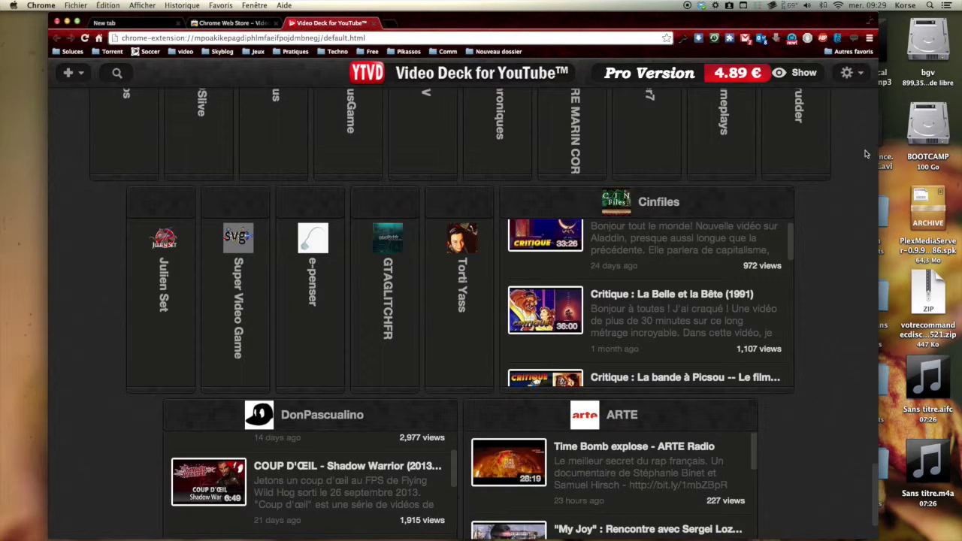
Mark all videos in the Europe 1 column as watched at once
{"action": "scroll", "coordinate": [839, 146], "scroll_direction": "up", "scroll_amount": 3}
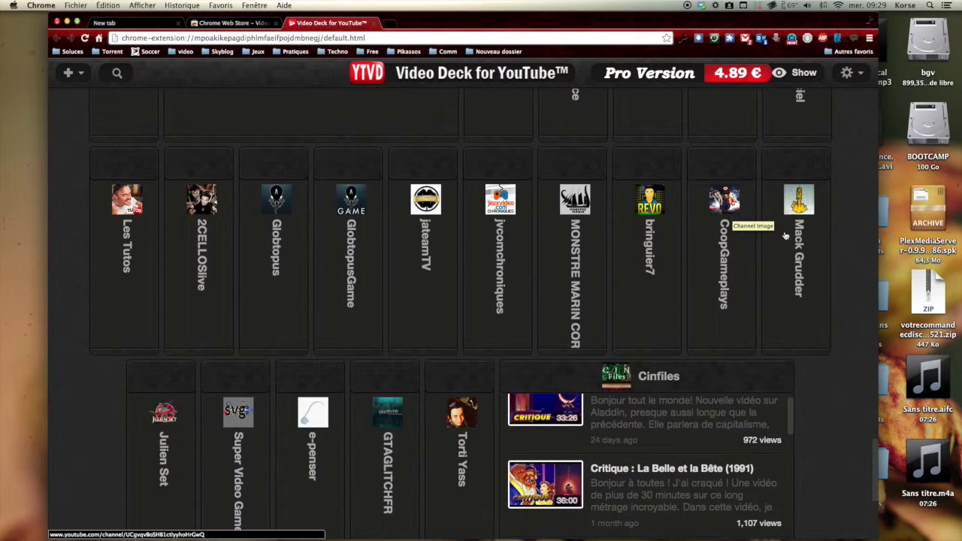
{"action": "scroll", "coordinate": [828, 211], "scroll_direction": "up", "scroll_amount": 10}
{"action": "scroll", "coordinate": [832, 210], "scroll_direction": "up", "scroll_amount": 5}
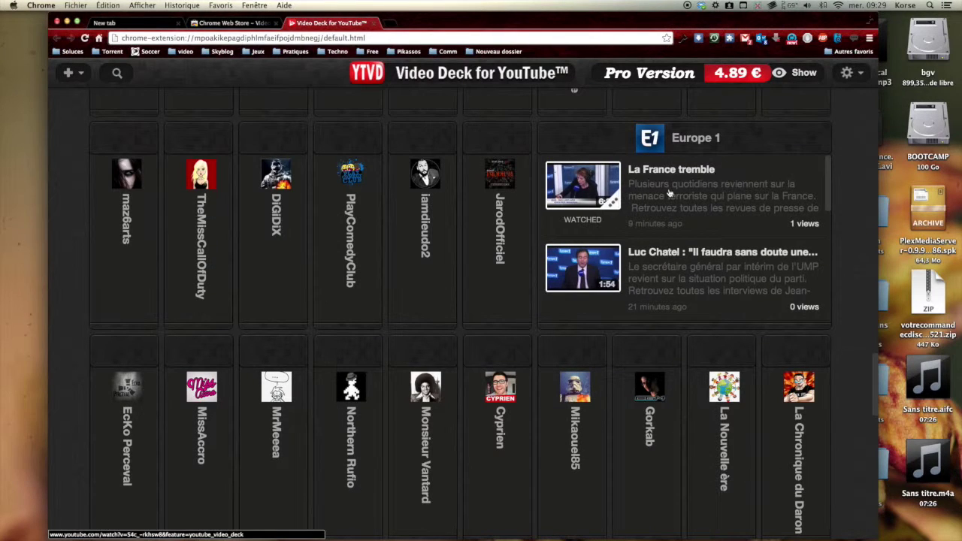
{"action": "mouse_move", "coordinate": [554, 136]}
{"action": "left_click", "coordinate": [554, 137]}
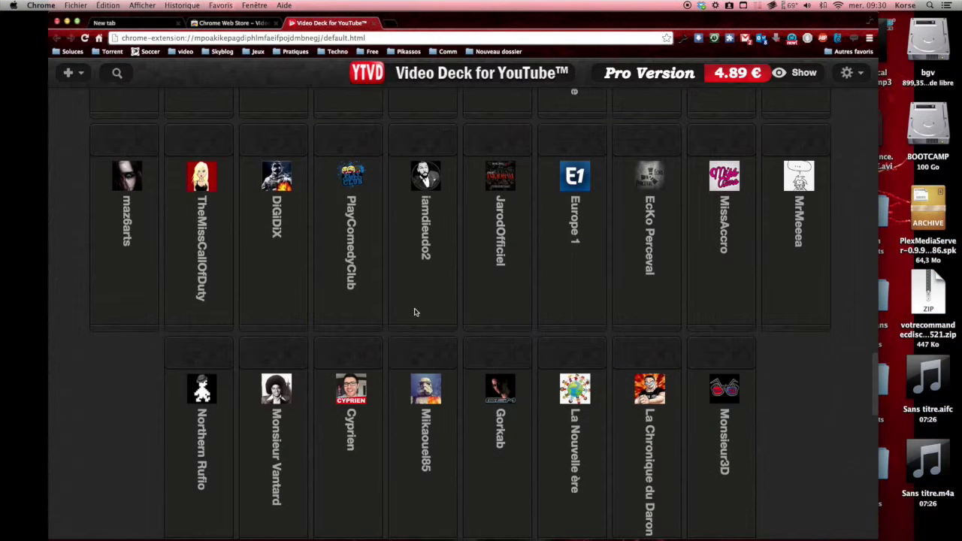
Review the collapsed channel columns across the whole deck for any that still hold unwatched videos
{"action": "scroll", "coordinate": [414, 312], "scroll_direction": "up", "scroll_amount": 2}
{"action": "scroll", "coordinate": [415, 312], "scroll_direction": "up", "scroll_amount": 10}
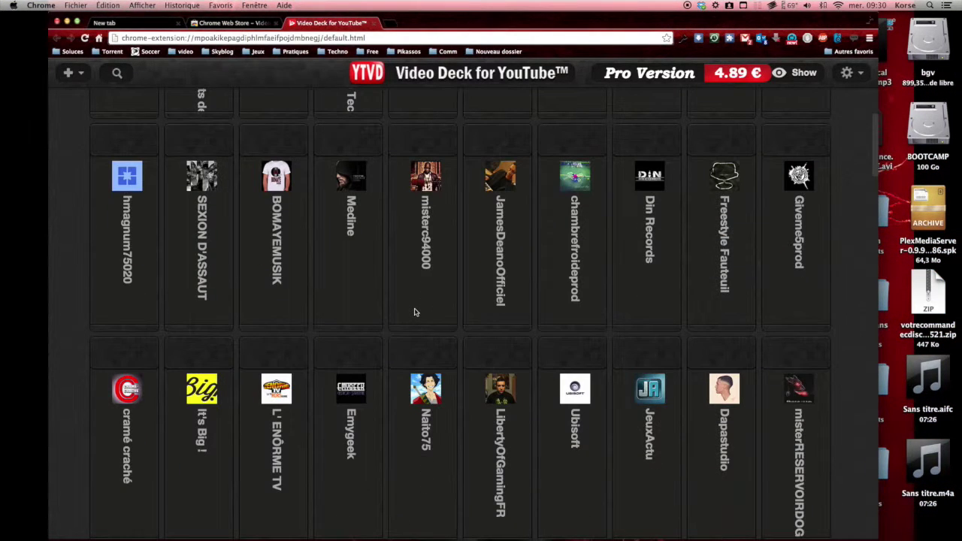
{"action": "scroll", "coordinate": [415, 312], "scroll_direction": "down", "scroll_amount": 15}
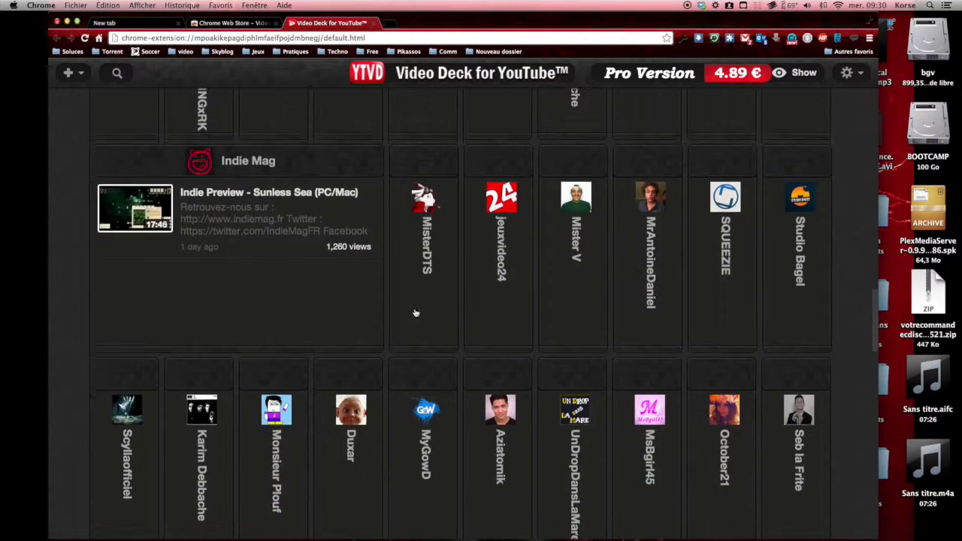
{"action": "scroll", "coordinate": [415, 312], "scroll_direction": "up", "scroll_amount": 10}
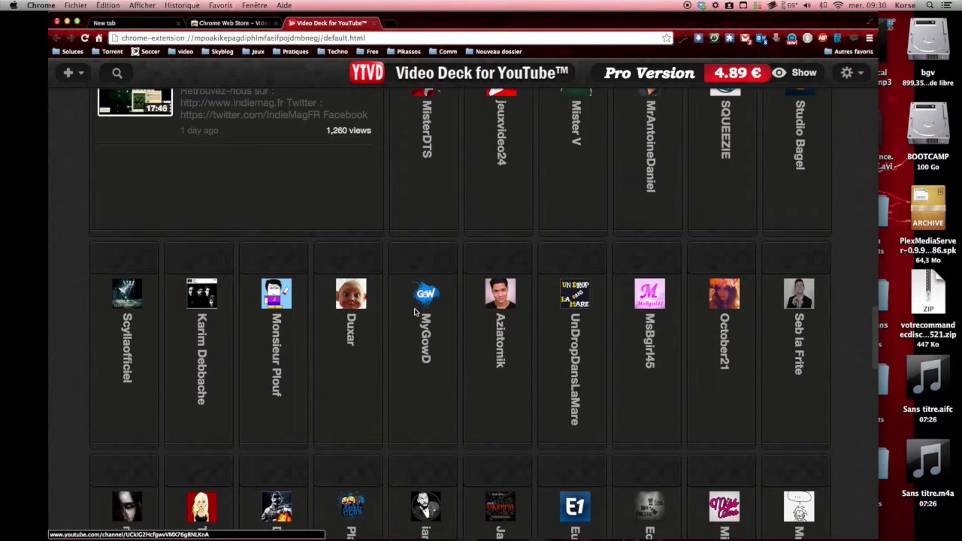
{"action": "scroll", "coordinate": [513, 242], "scroll_direction": "up", "scroll_amount": 10}
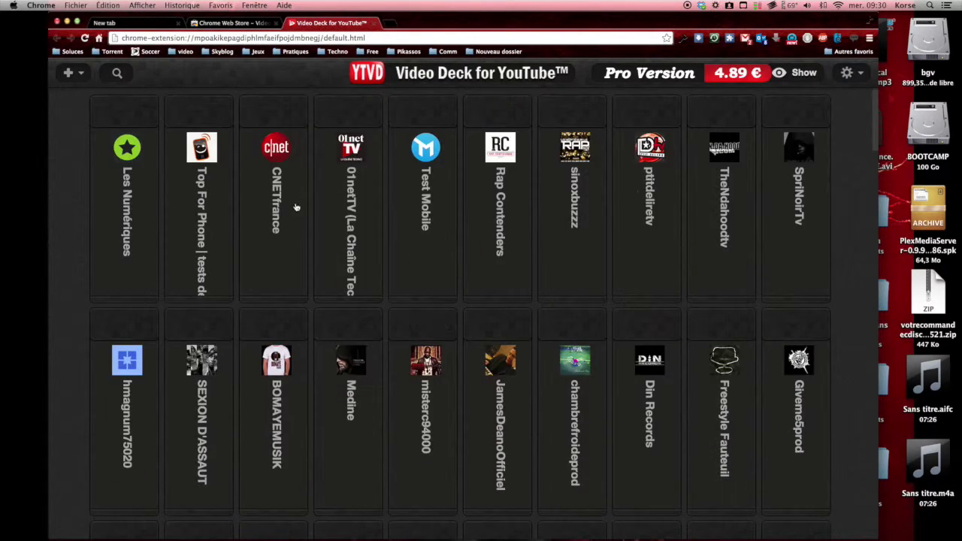
{"action": "scroll", "coordinate": [296, 210], "scroll_direction": "down", "scroll_amount": 10}
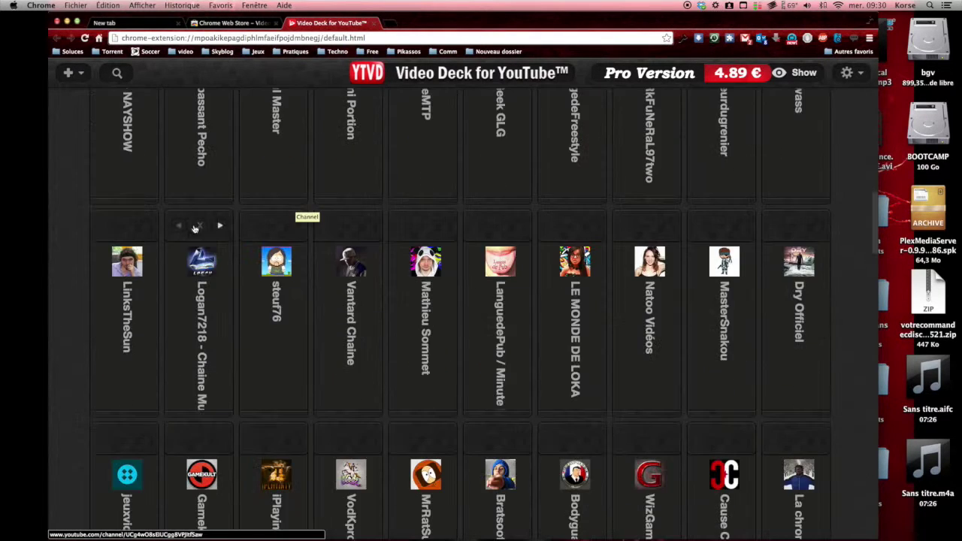
{"action": "scroll", "coordinate": [101, 237], "scroll_direction": "down", "scroll_amount": 10}
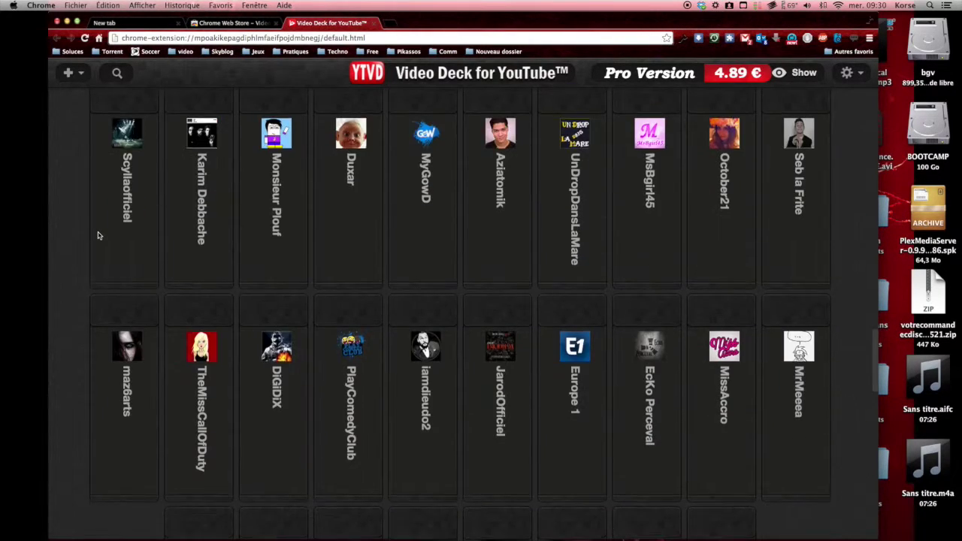
Open the Indie Preview - Sunless Sea video from the Indie Mag column in the deck's player and pause it
{"action": "scroll", "coordinate": [98, 236], "scroll_direction": "up", "scroll_amount": 5}
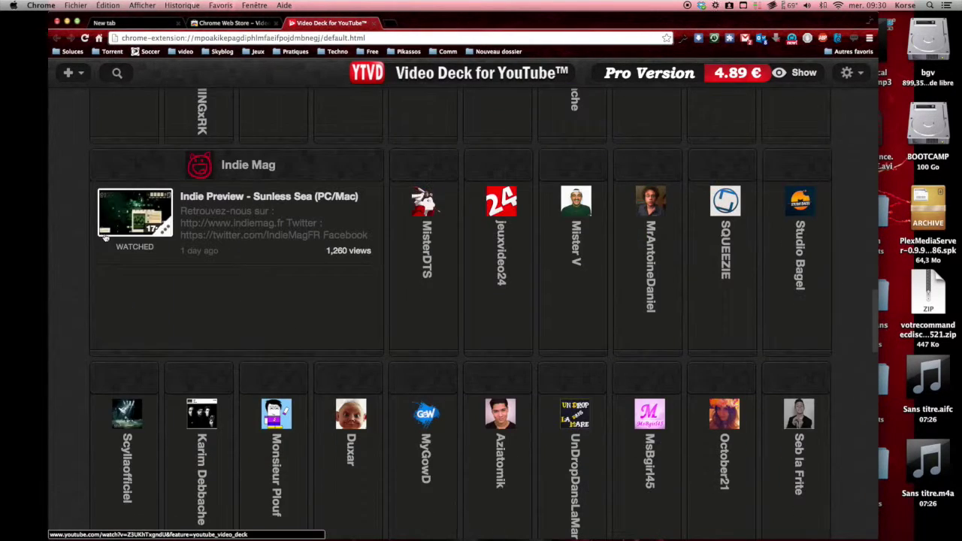
{"action": "left_click", "coordinate": [281, 202]}
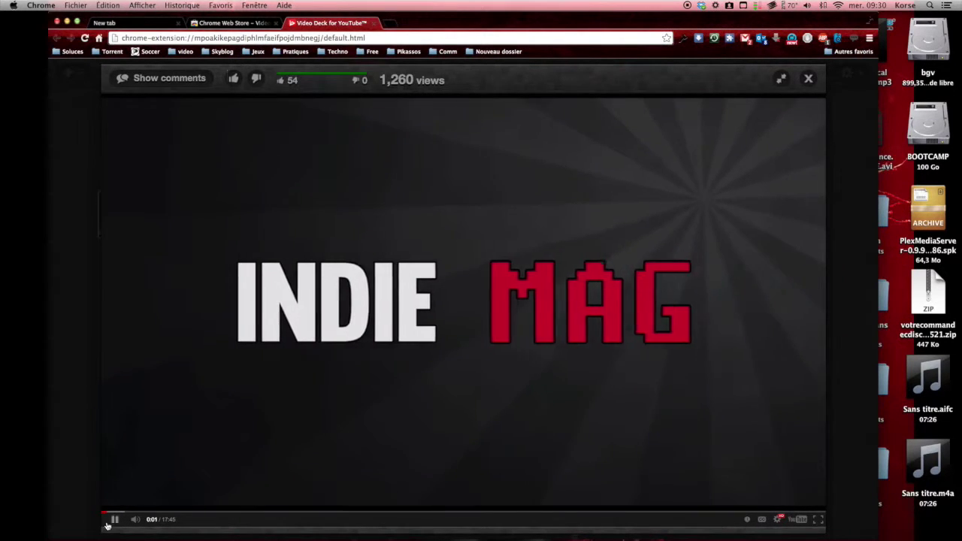
{"action": "left_click", "coordinate": [113, 522]}
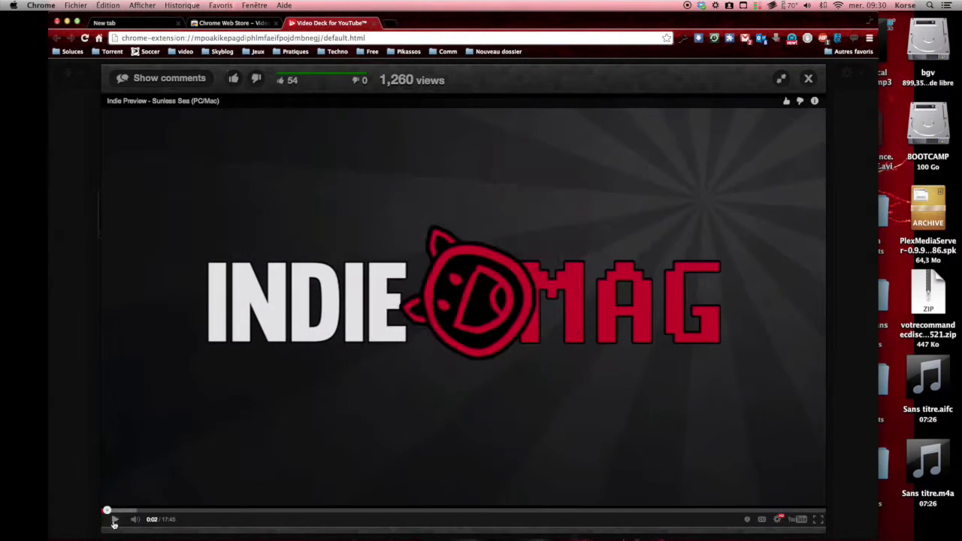
Show and hide the comments of the Indie Mag video, and close the player
{"action": "left_click", "coordinate": [172, 80]}
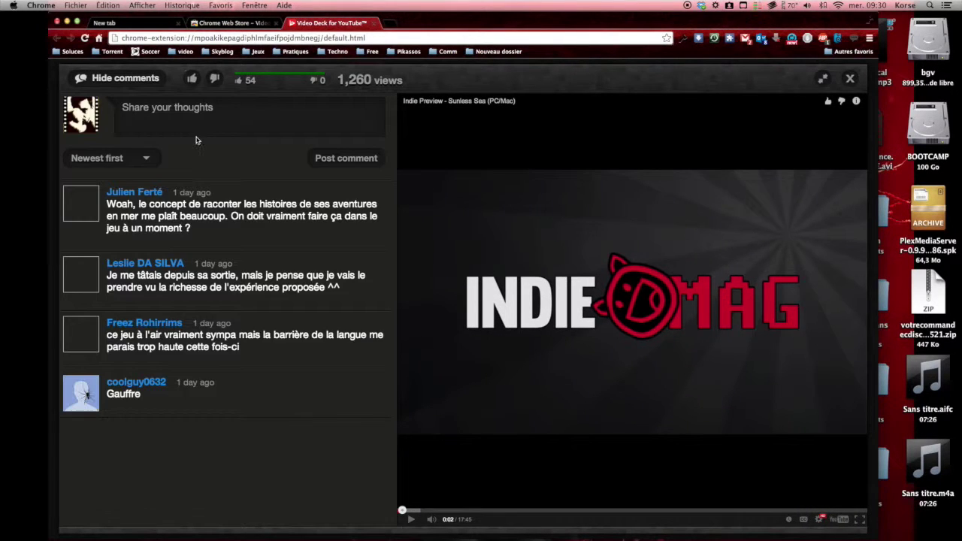
{"action": "left_click", "coordinate": [140, 78]}
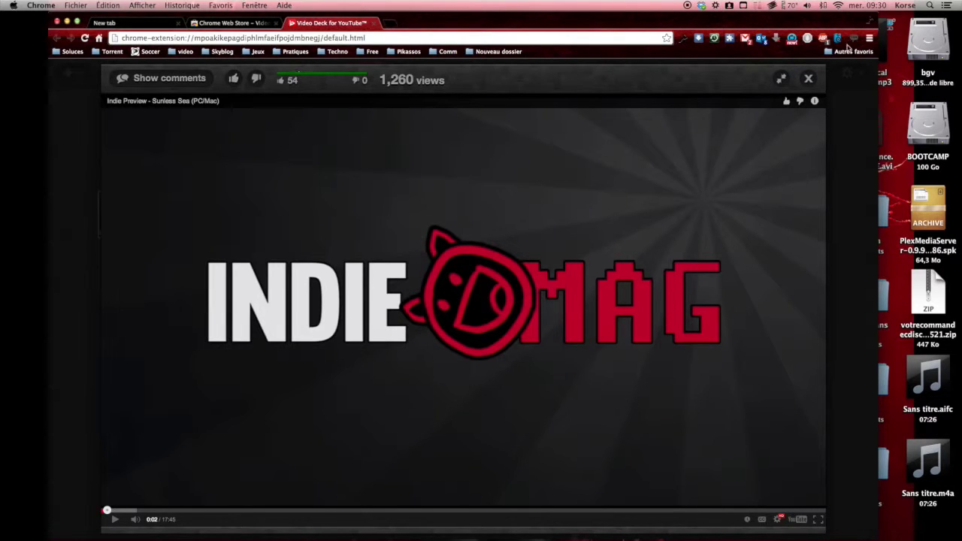
{"action": "left_click", "coordinate": [809, 79]}
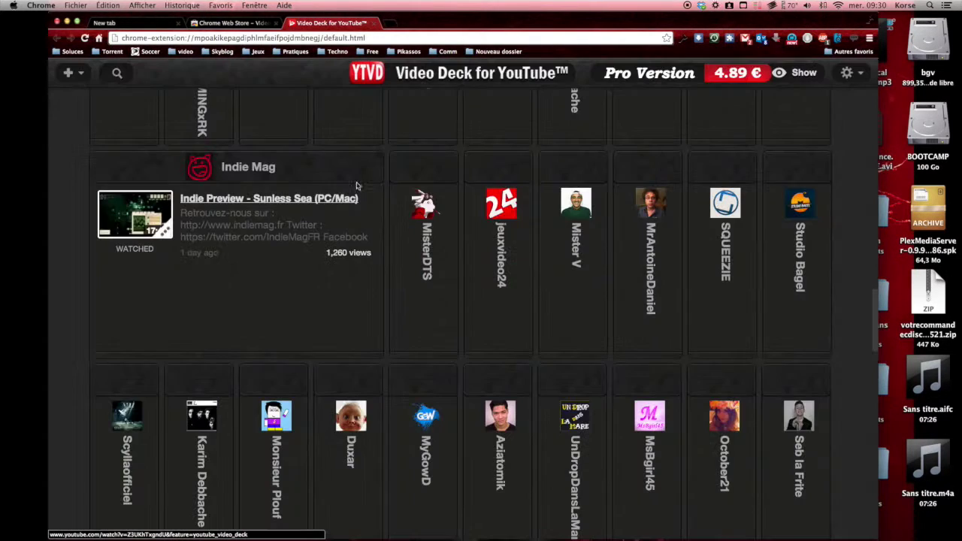
Open the Indie Preview - Sunless Sea video link in a new browser tab
{"action": "right_click", "coordinate": [236, 205]}
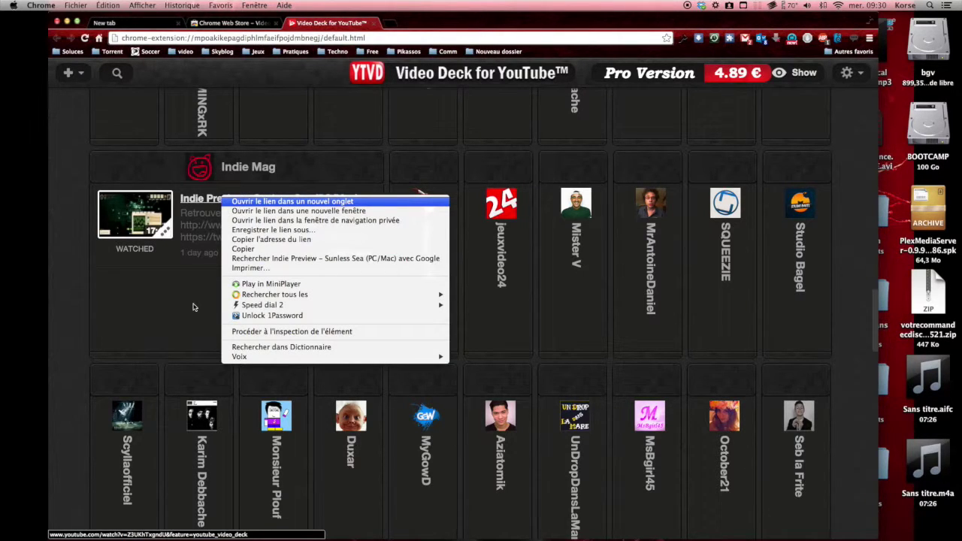
{"action": "key", "text": "Return"}
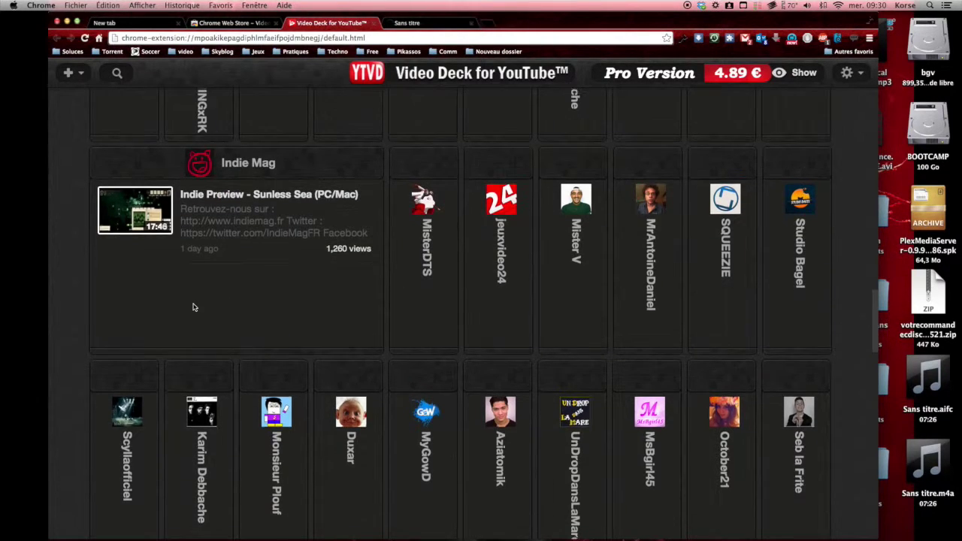
Look through the surrounding channel columns and close the Indie Preview tab
{"action": "scroll", "coordinate": [193, 307], "scroll_direction": "down", "scroll_amount": 10}
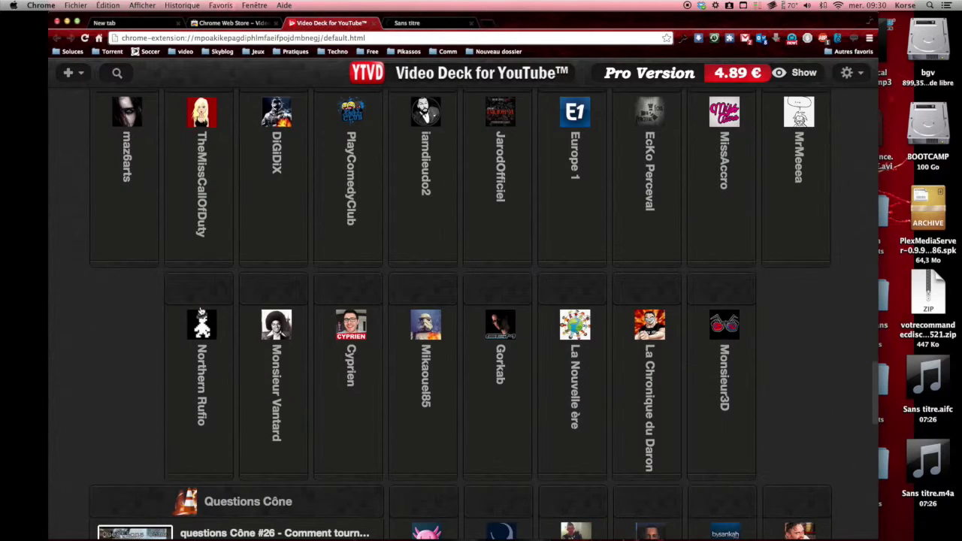
{"action": "scroll", "coordinate": [210, 338], "scroll_direction": "down", "scroll_amount": 5}
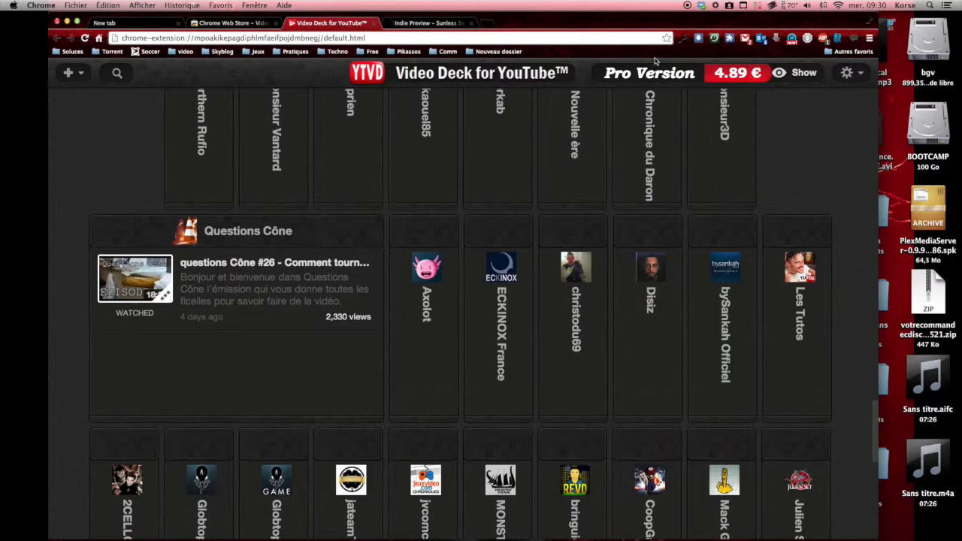
{"action": "scroll", "coordinate": [357, 223], "scroll_direction": "down", "scroll_amount": 1}
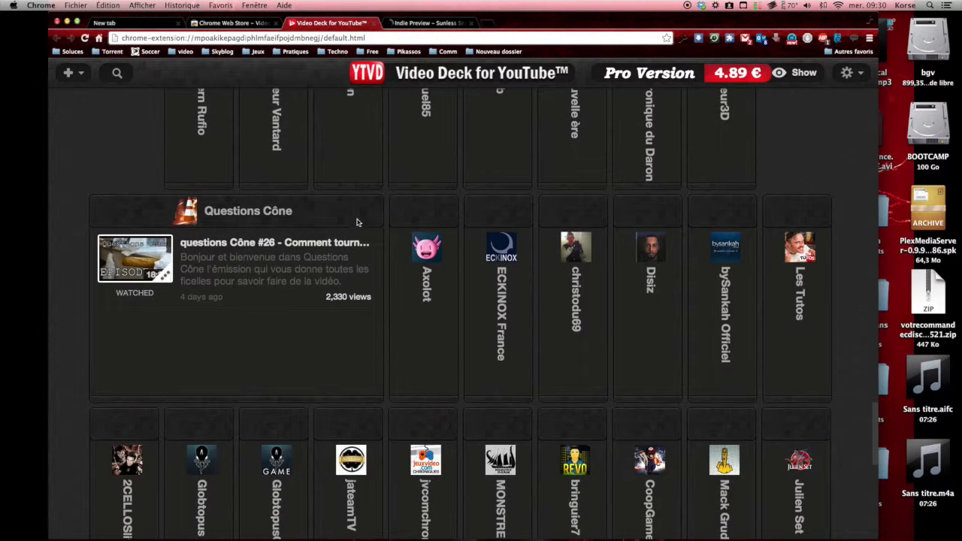
{"action": "scroll", "coordinate": [357, 222], "scroll_direction": "up", "scroll_amount": 10}
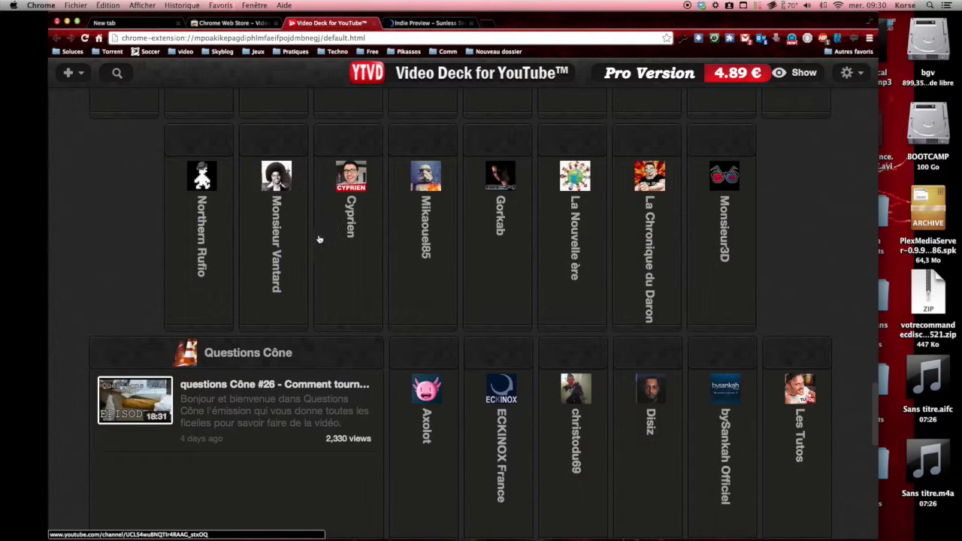
{"action": "scroll", "coordinate": [225, 339], "scroll_direction": "up", "scroll_amount": 5}
{"action": "scroll", "coordinate": [119, 401], "scroll_direction": "up", "scroll_amount": 5}
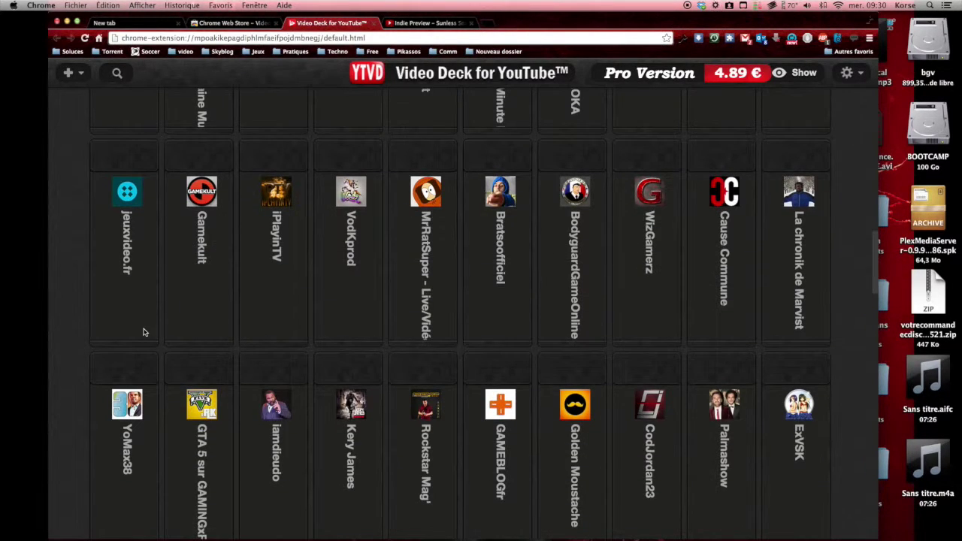
{"action": "scroll", "coordinate": [276, 205], "scroll_direction": "down", "scroll_amount": 3}
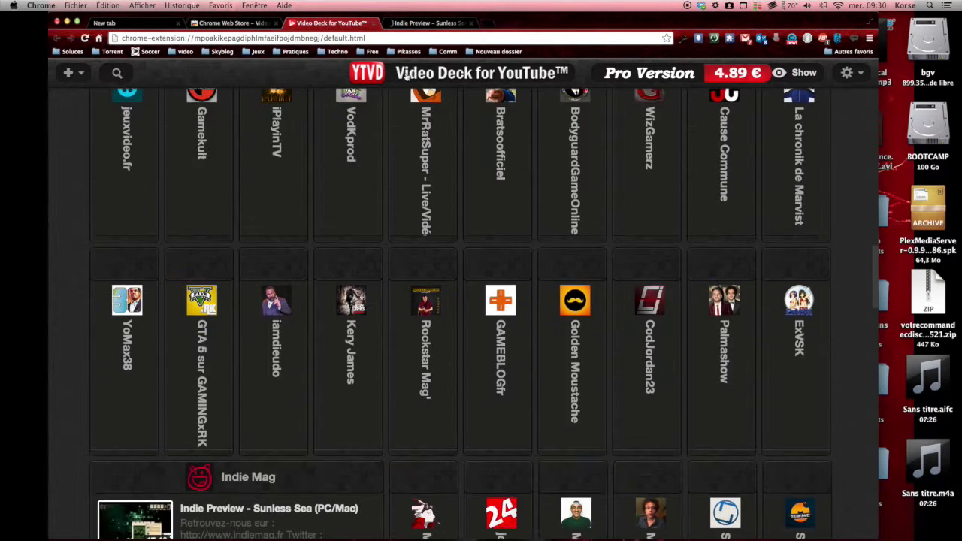
{"action": "left_click", "coordinate": [472, 23]}
Remove the ARTE column from the end of the deck
{"action": "scroll", "coordinate": [140, 339], "scroll_direction": "down", "scroll_amount": 9}
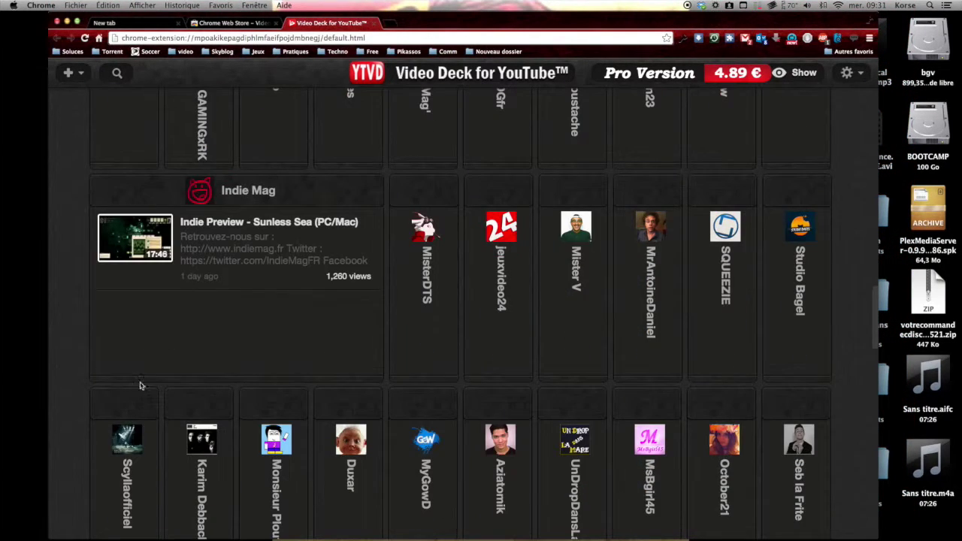
{"action": "scroll", "coordinate": [392, 259], "scroll_direction": "down", "scroll_amount": 15}
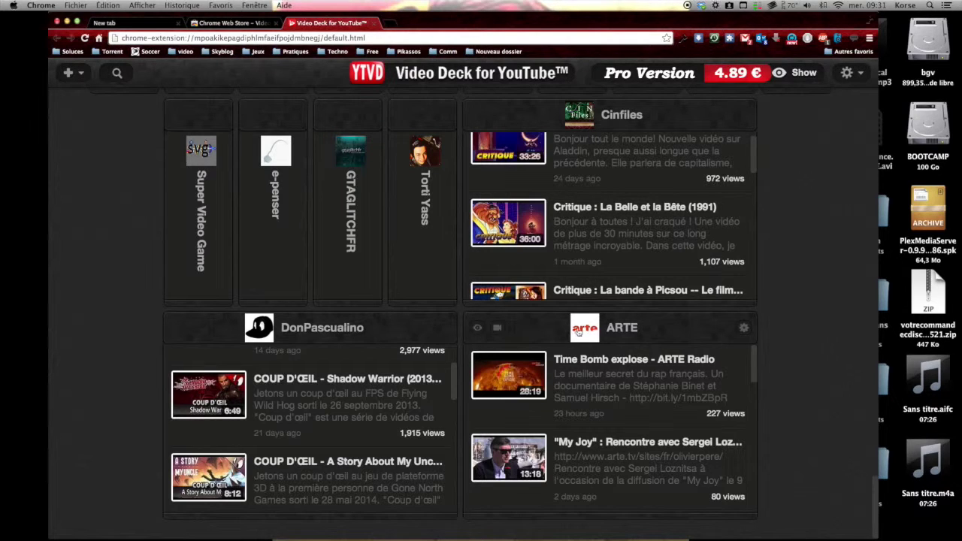
{"action": "left_click", "coordinate": [744, 328]}
{"action": "left_click", "coordinate": [725, 353]}
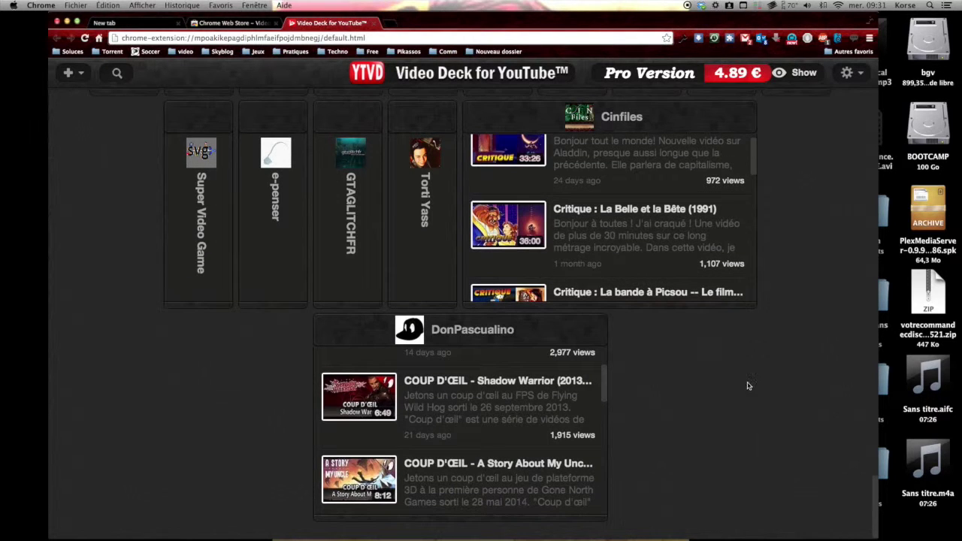
View the custom columns dialog and close it without creating a column
{"action": "scroll", "coordinate": [754, 328], "scroll_direction": "down", "scroll_amount": 10}
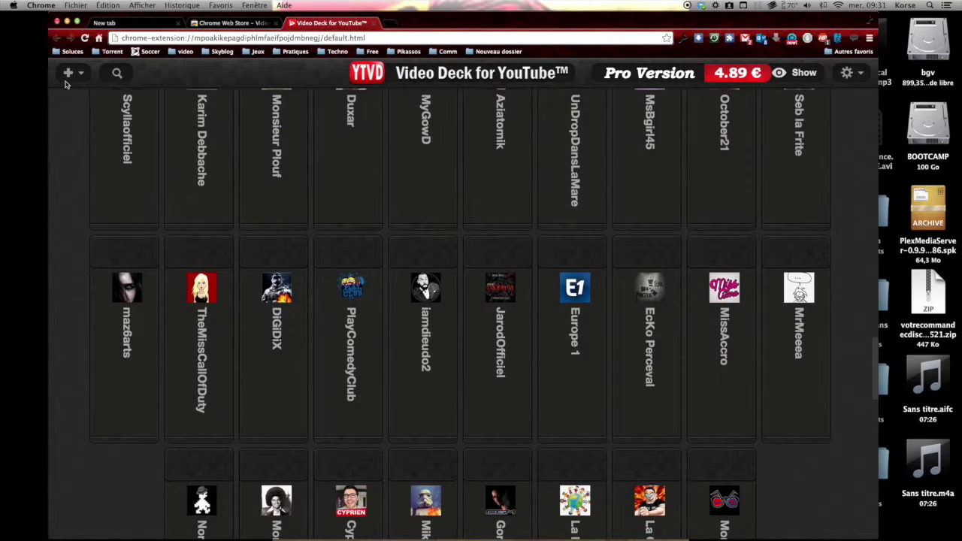
{"action": "left_click", "coordinate": [67, 75]}
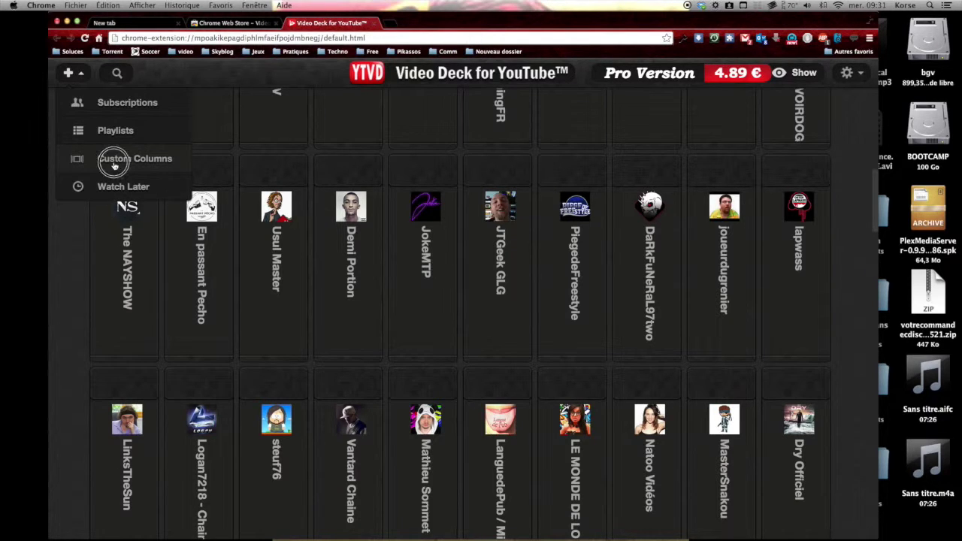
{"action": "left_click", "coordinate": [117, 165]}
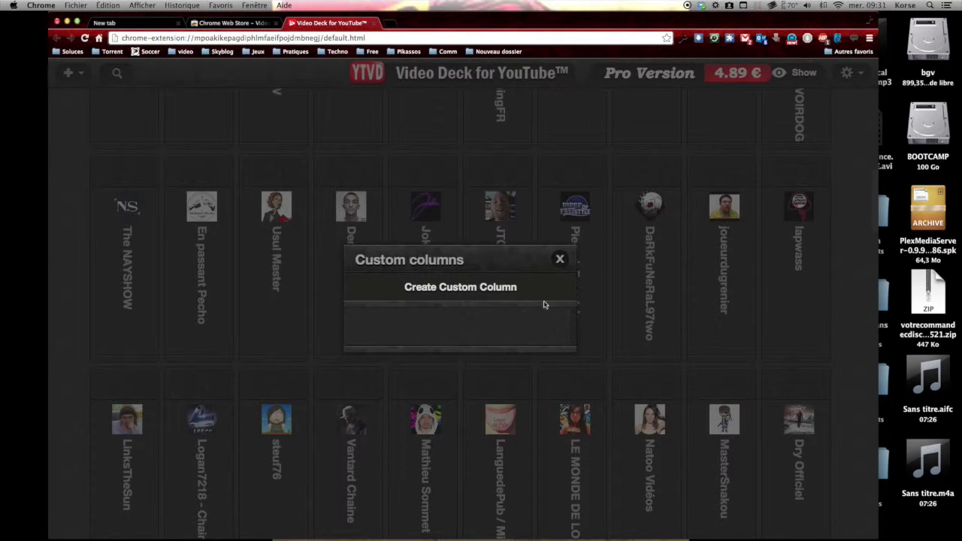
{"action": "left_click", "coordinate": [560, 259]}
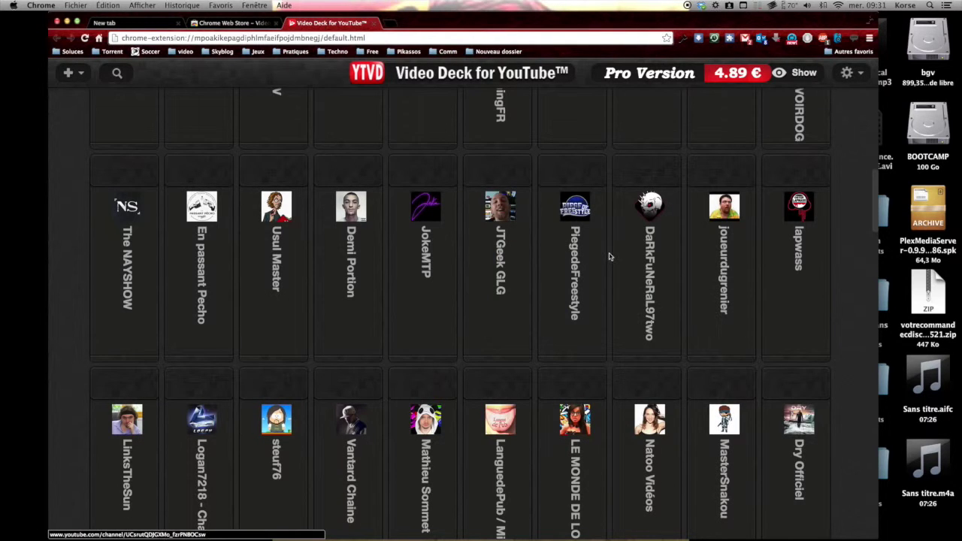
Return to the extension's Chrome Web Store page and highlight the title Video Deck for YouTube
{"action": "scroll", "coordinate": [253, 246], "scroll_direction": "up", "scroll_amount": 10}
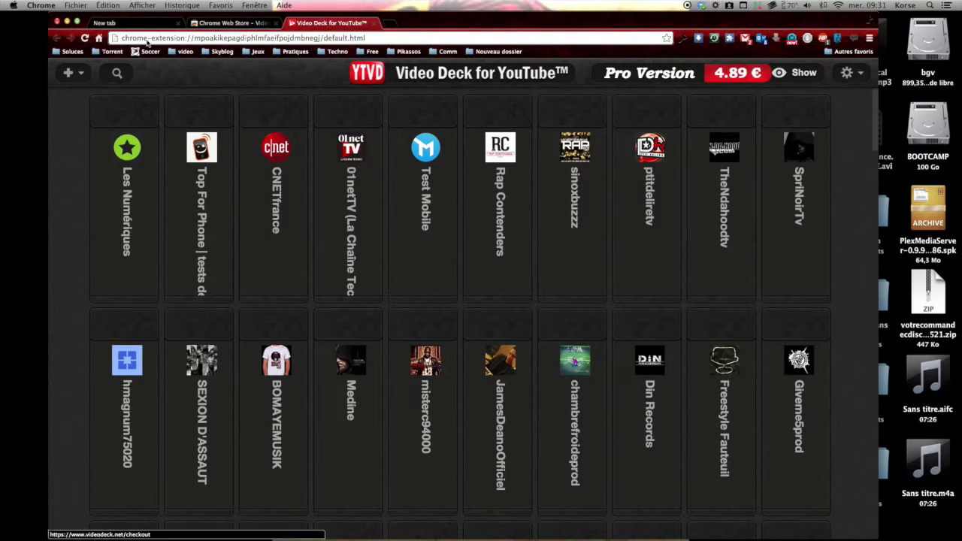
{"action": "left_click", "coordinate": [220, 24]}
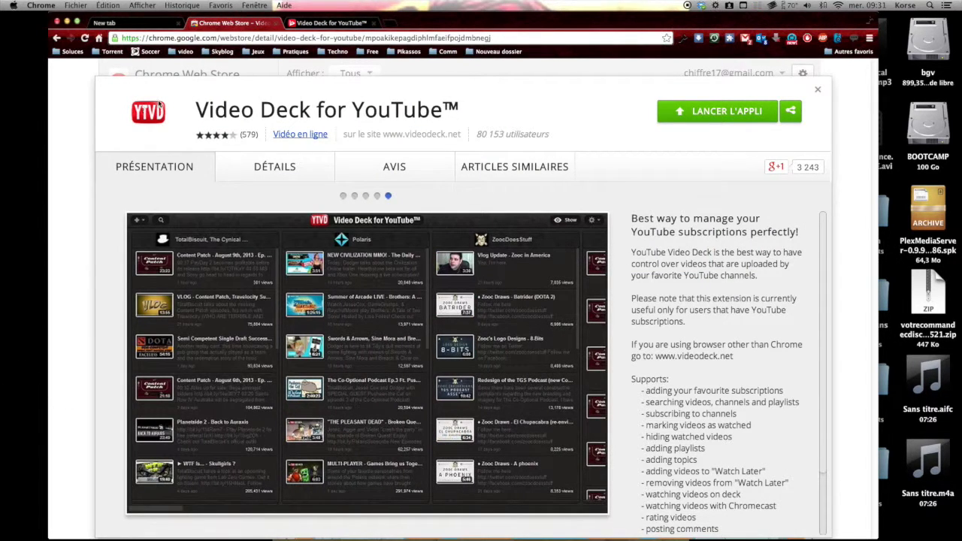
{"action": "left_click_drag", "start_coordinate": [198, 104], "coordinate": [440, 100]}
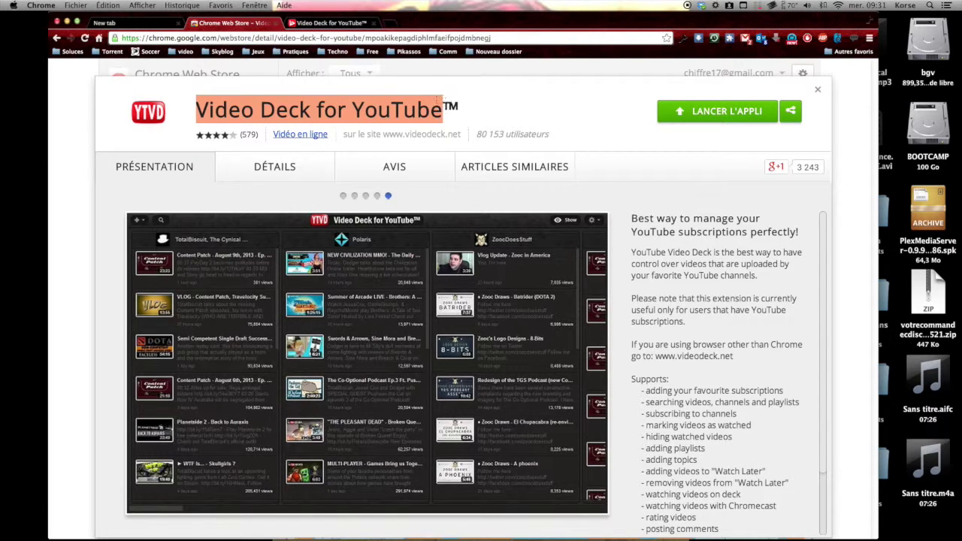
Check the Speed Dial page, return to the Video Deck tab and look through its rows of subscription columns
{"action": "left_click", "coordinate": [325, 23]}
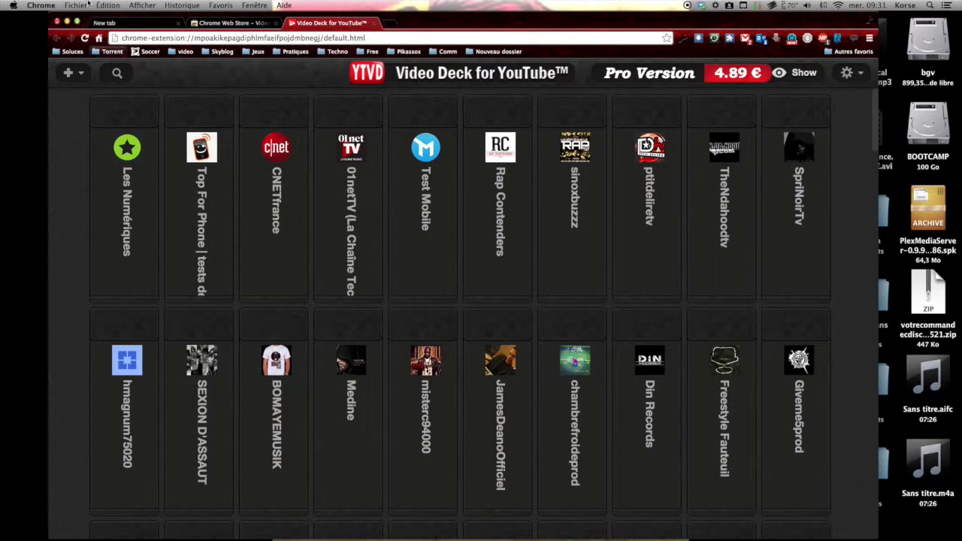
{"action": "left_click", "coordinate": [128, 25]}
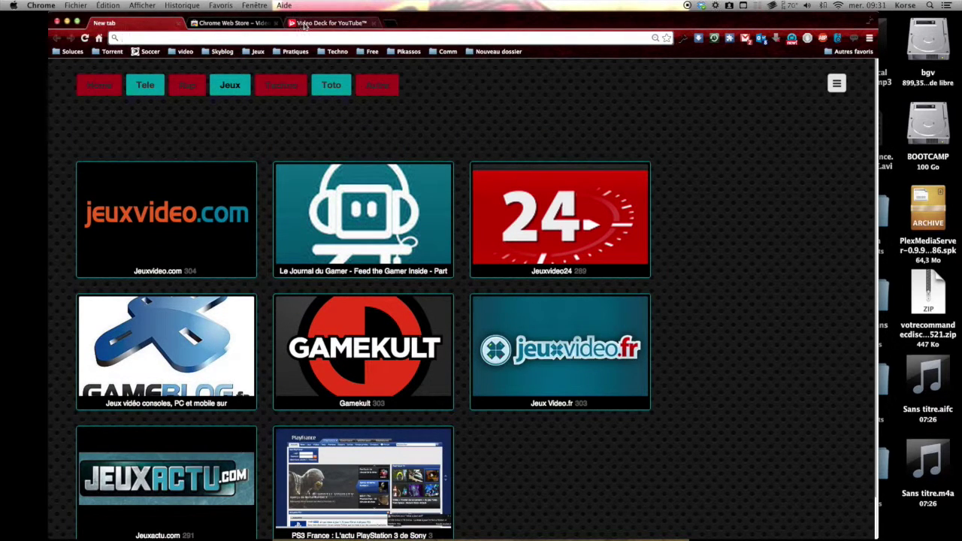
{"action": "key", "text": "super+3"}
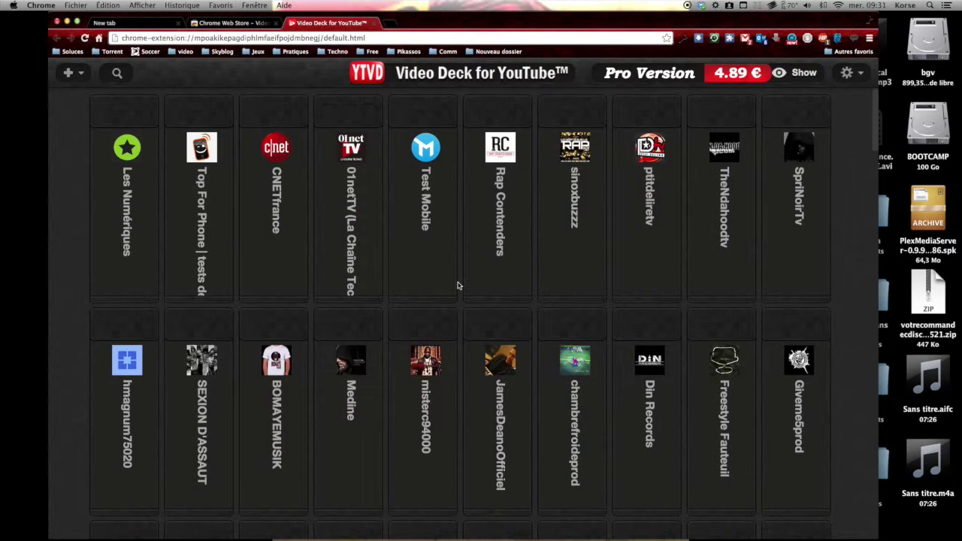
{"action": "scroll", "coordinate": [457, 285], "scroll_direction": "down", "scroll_amount": 1}
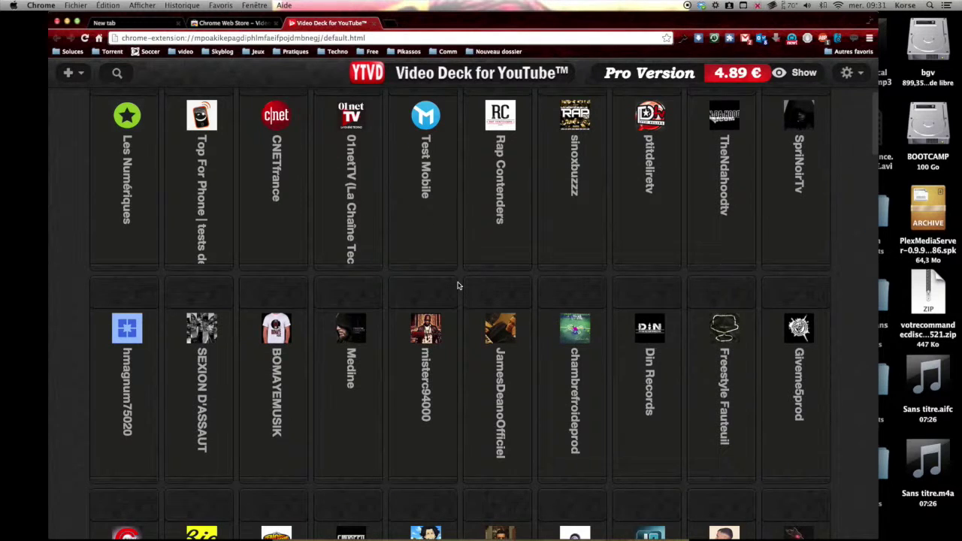
{"action": "scroll", "coordinate": [457, 285], "scroll_direction": "down", "scroll_amount": 15}
{"action": "scroll", "coordinate": [457, 285], "scroll_direction": "up", "scroll_amount": 15}
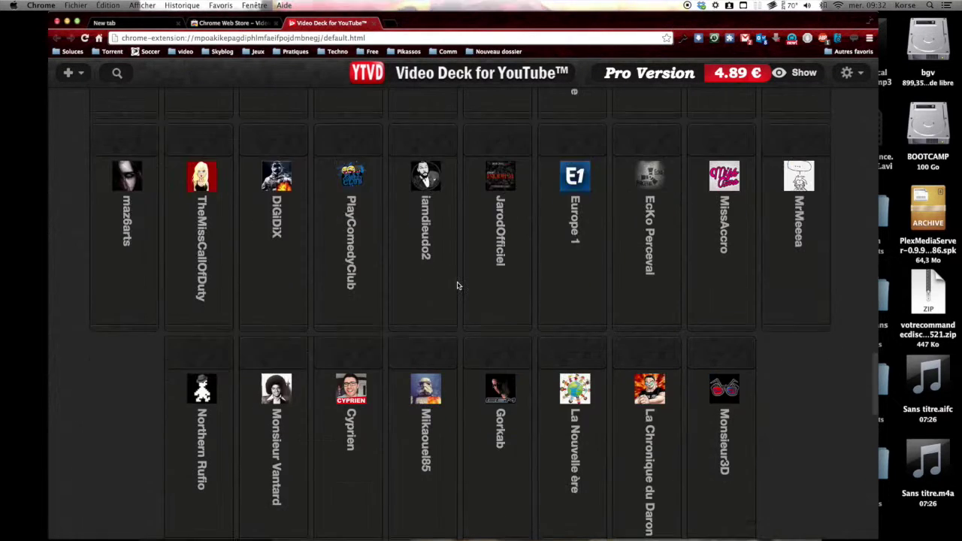
{"action": "scroll", "coordinate": [455, 284], "scroll_direction": "up", "scroll_amount": 5}
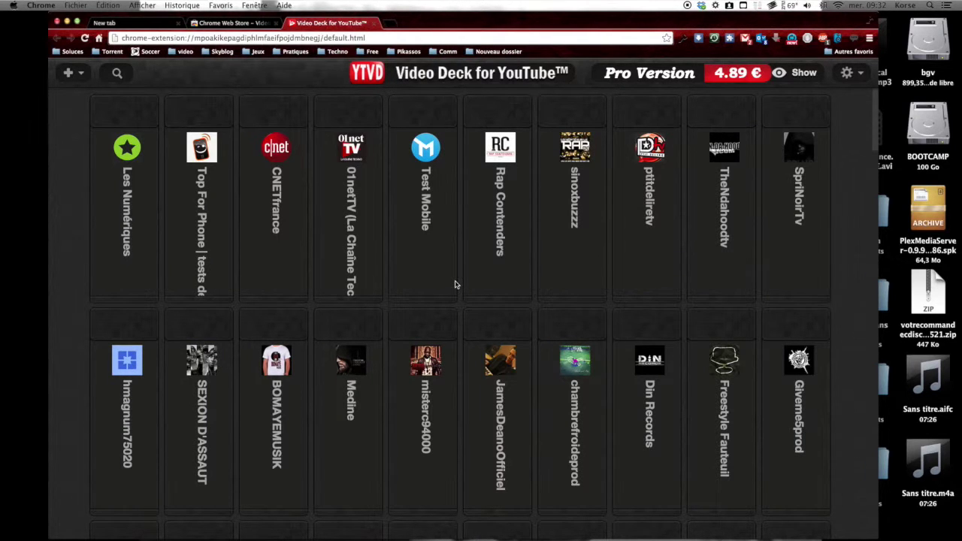
{"action": "scroll", "coordinate": [455, 284], "scroll_direction": "down", "scroll_amount": 15}
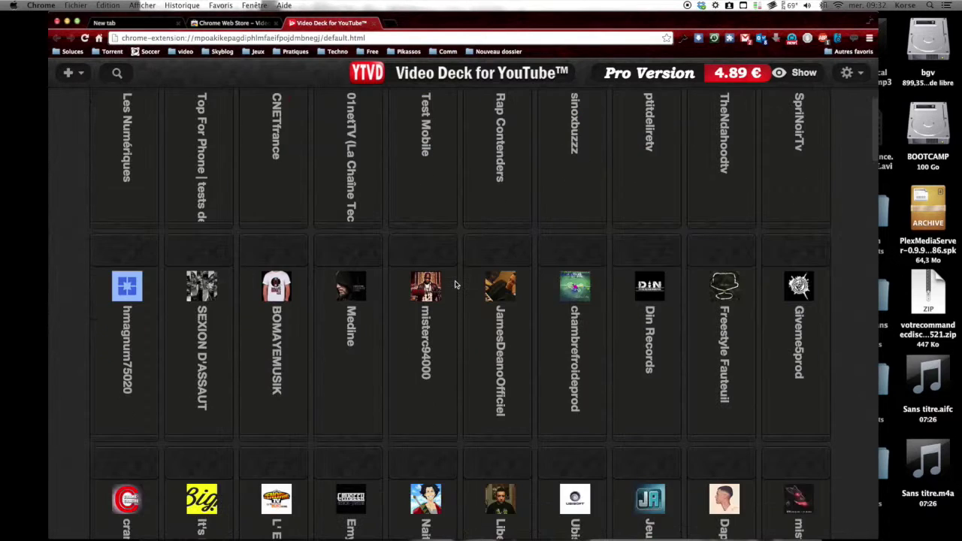
{"action": "scroll", "coordinate": [455, 285], "scroll_direction": "down", "scroll_amount": 3}
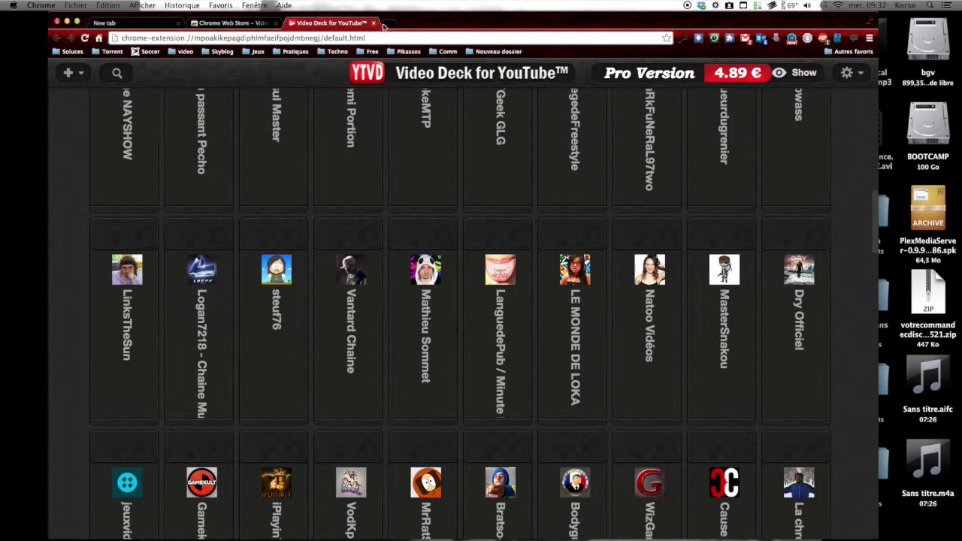
Browse the Speed Dial groups up to Jeux in a new tab and view the Techno group's options without choosing any
{"action": "left_click", "coordinate": [393, 26]}
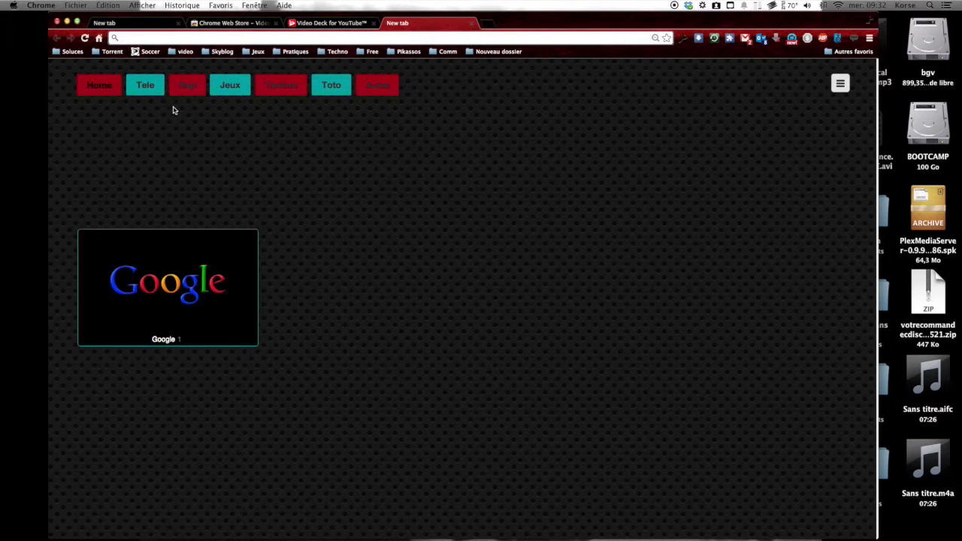
{"action": "left_click", "coordinate": [150, 92]}
{"action": "left_click", "coordinate": [185, 88]}
{"action": "left_click", "coordinate": [229, 85]}
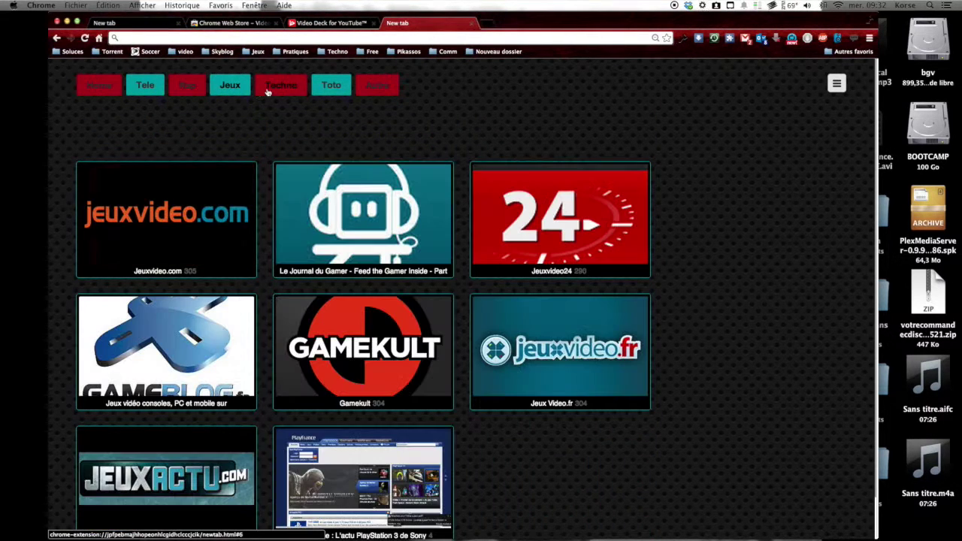
{"action": "right_click", "coordinate": [268, 91]}
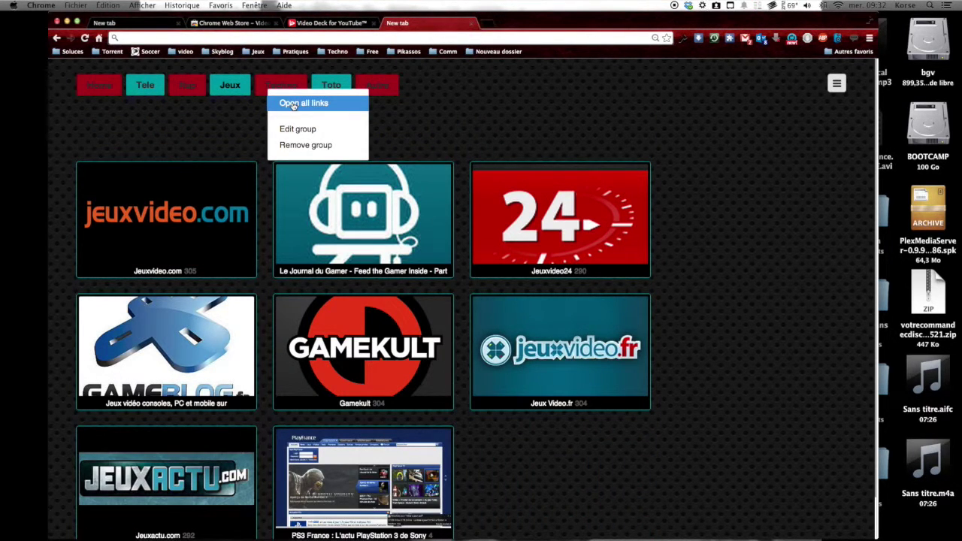
{"action": "left_click", "coordinate": [482, 135]}
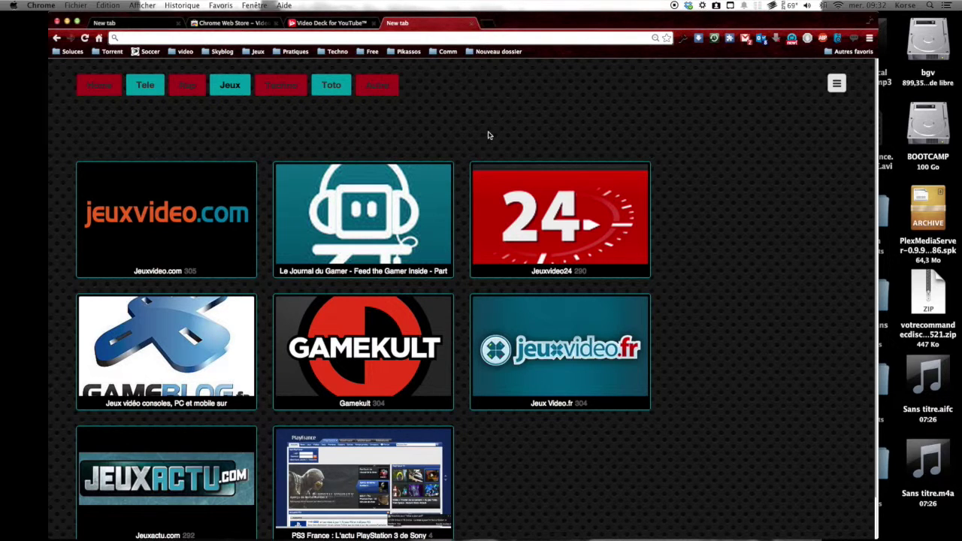
Launch Video Deck for YouTube from the Speed Dial applications list and select its page address
{"action": "mouse_move", "coordinate": [865, 212]}
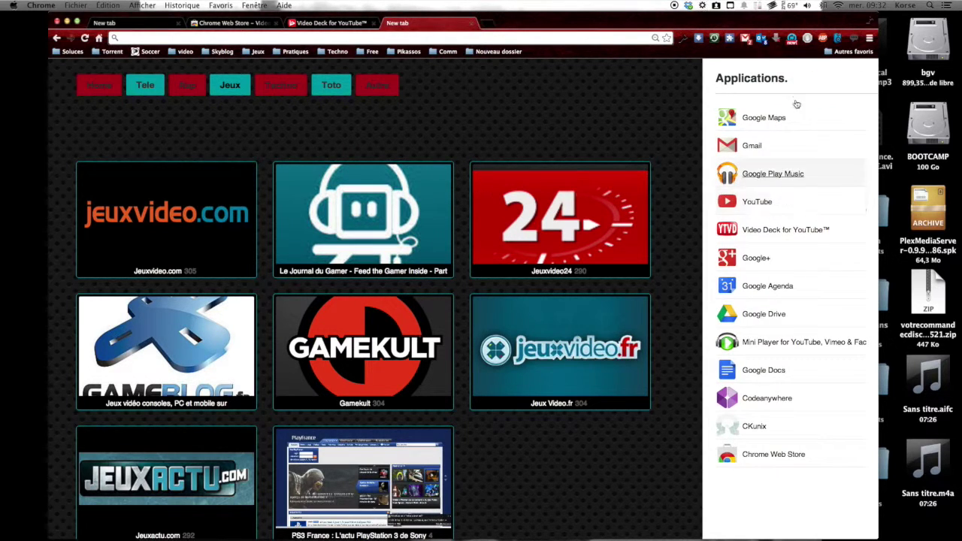
{"action": "left_click", "coordinate": [804, 232]}
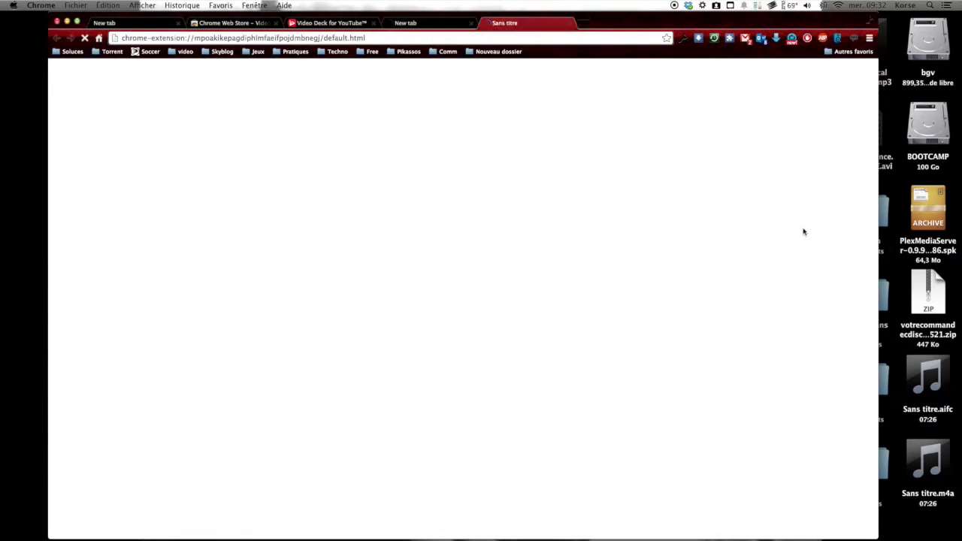
{"action": "left_click", "coordinate": [369, 37]}
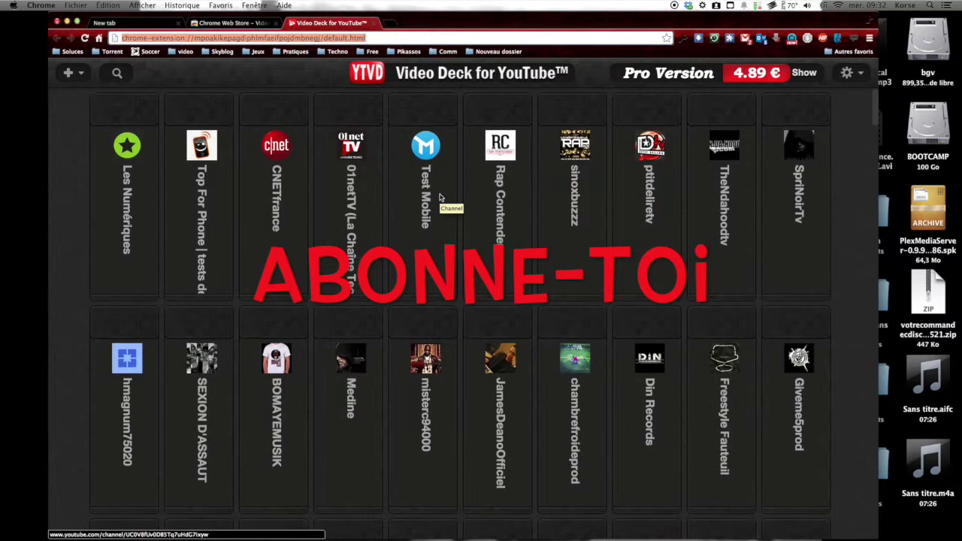
{"action": "scroll", "coordinate": [441, 198], "scroll_direction": "down", "scroll_amount": 5}
{"action": "scroll", "coordinate": [441, 198], "scroll_direction": "down", "scroll_amount": 10}
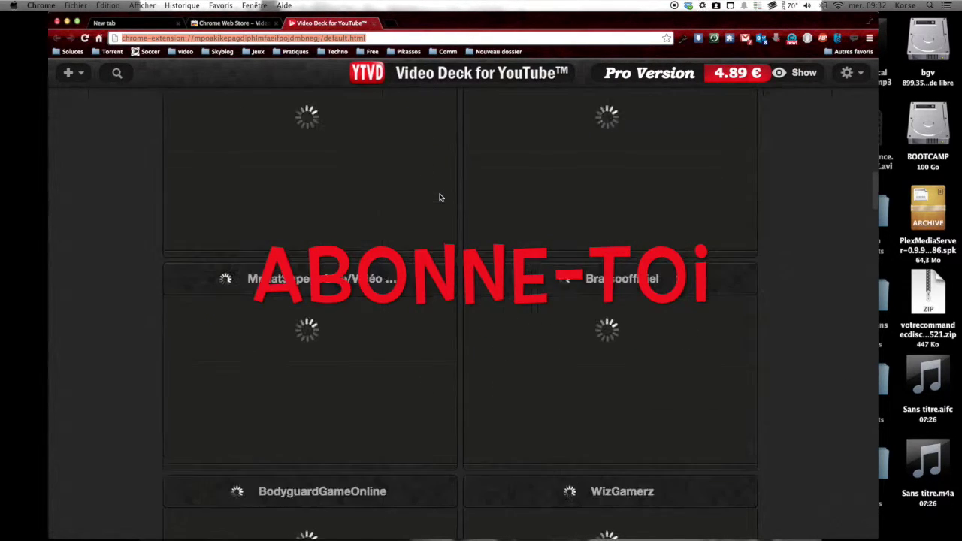
{"action": "scroll", "coordinate": [441, 198], "scroll_direction": "down", "scroll_amount": 5}
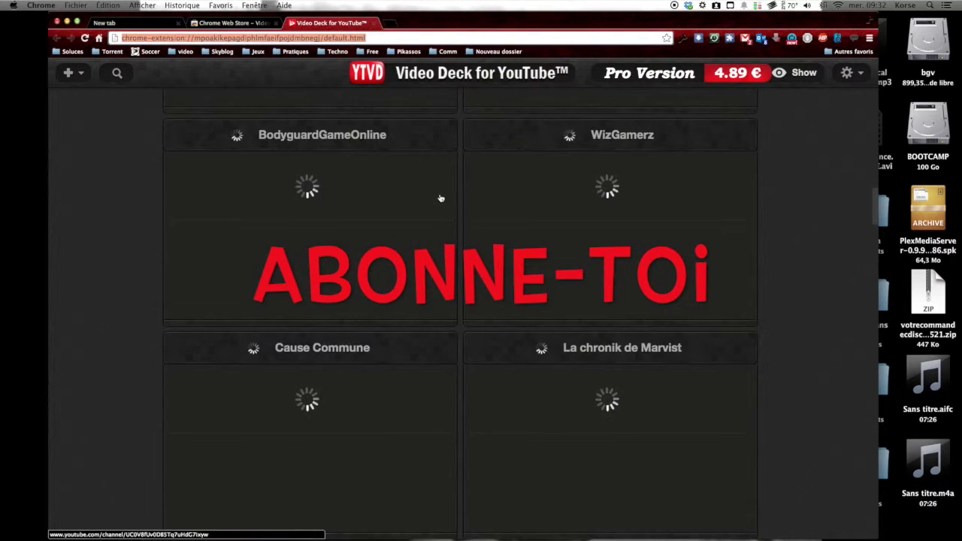
{"action": "mouse_move", "coordinate": [434, 311]}
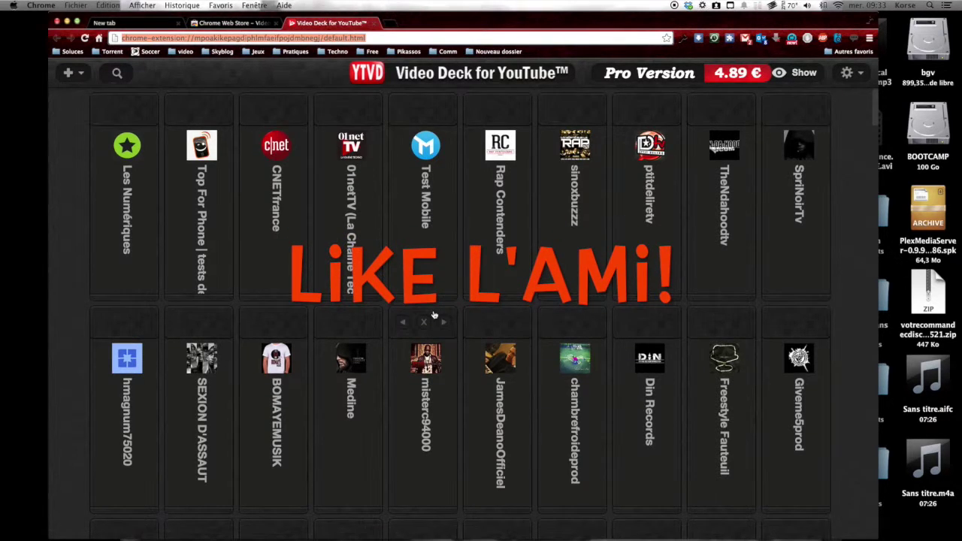
{"action": "scroll", "coordinate": [434, 314], "scroll_direction": "down", "scroll_amount": 10}
{"action": "scroll", "coordinate": [437, 316], "scroll_direction": "up", "scroll_amount": 10}
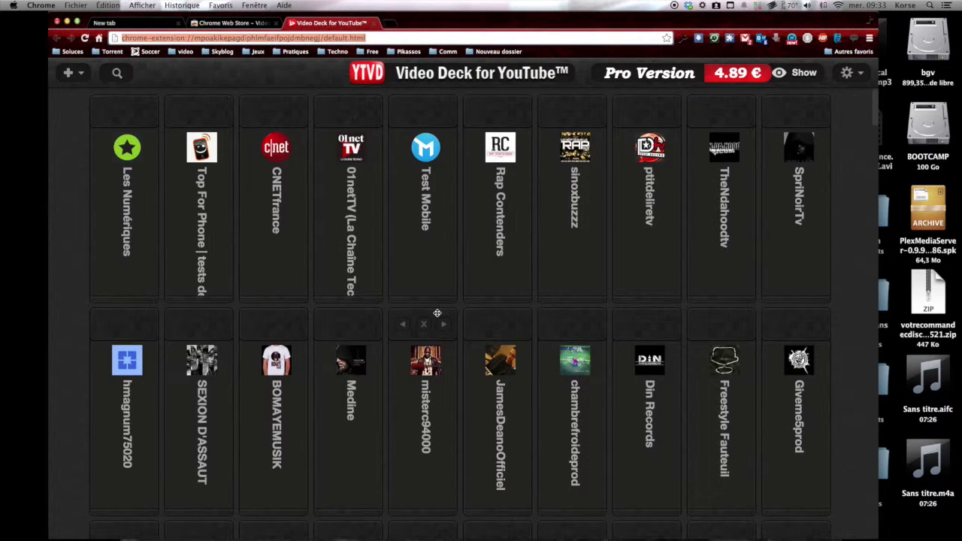